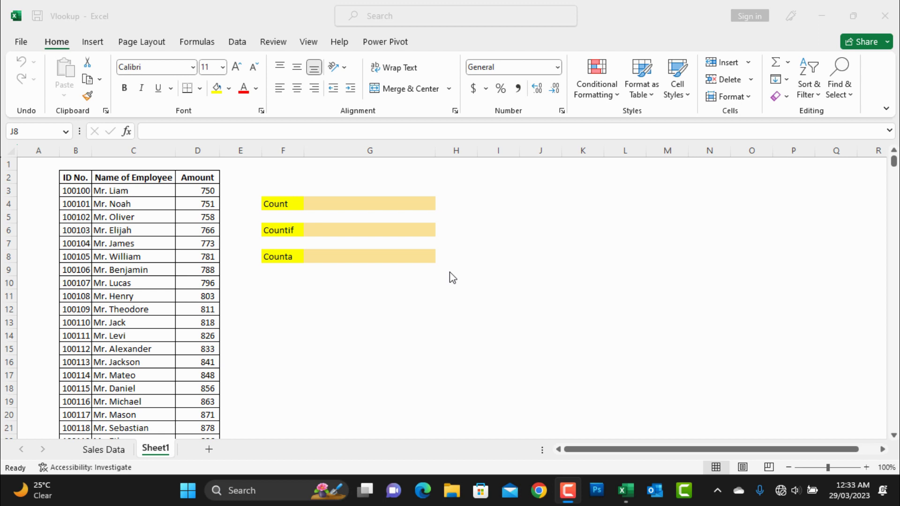
Step: Look over the Counta and Count result cells, the header row and the Amount column starting at 750
click(327, 250)
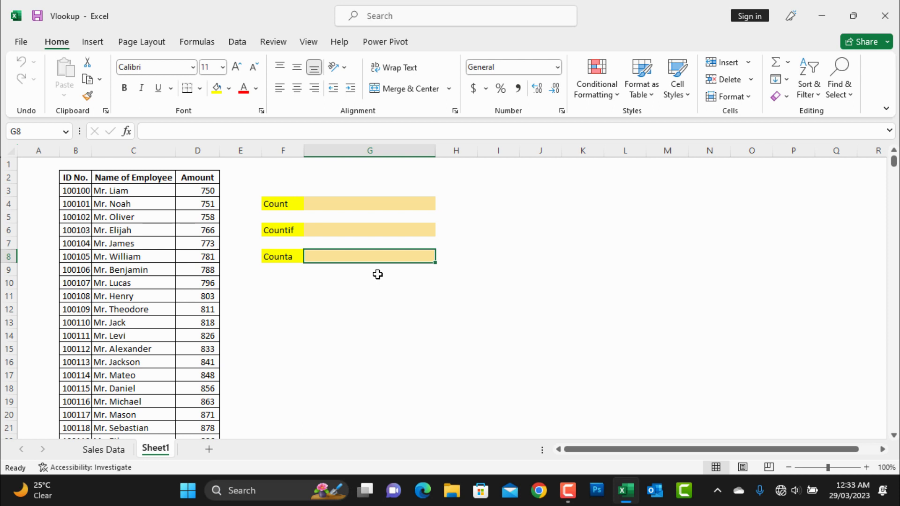
click(337, 206)
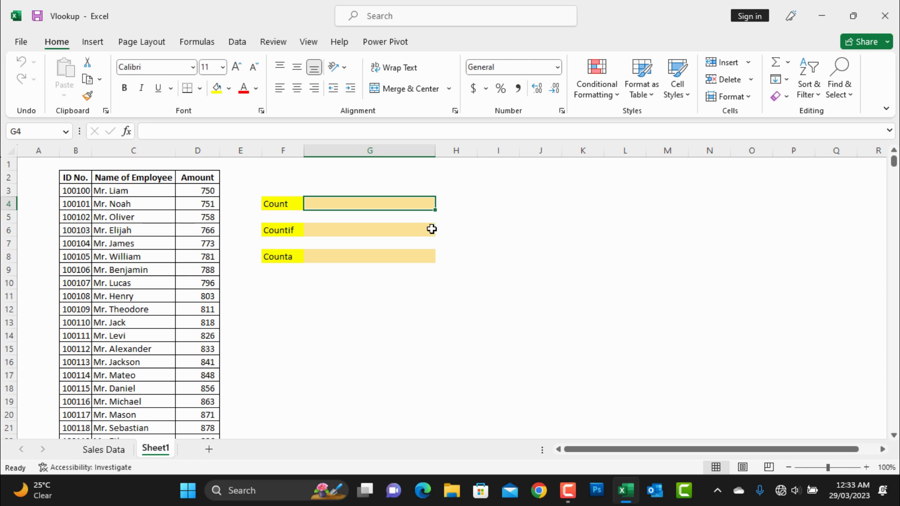
drag(87, 176, 191, 175)
click(192, 175)
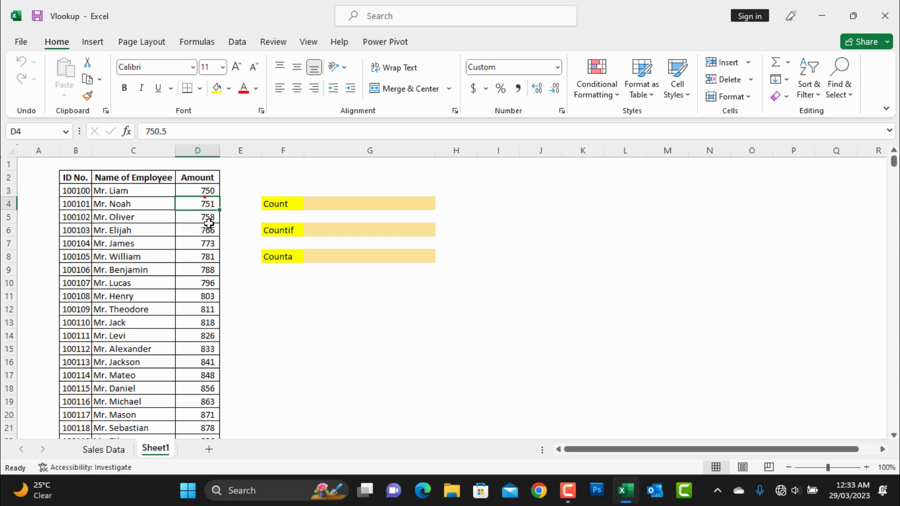
click(207, 189)
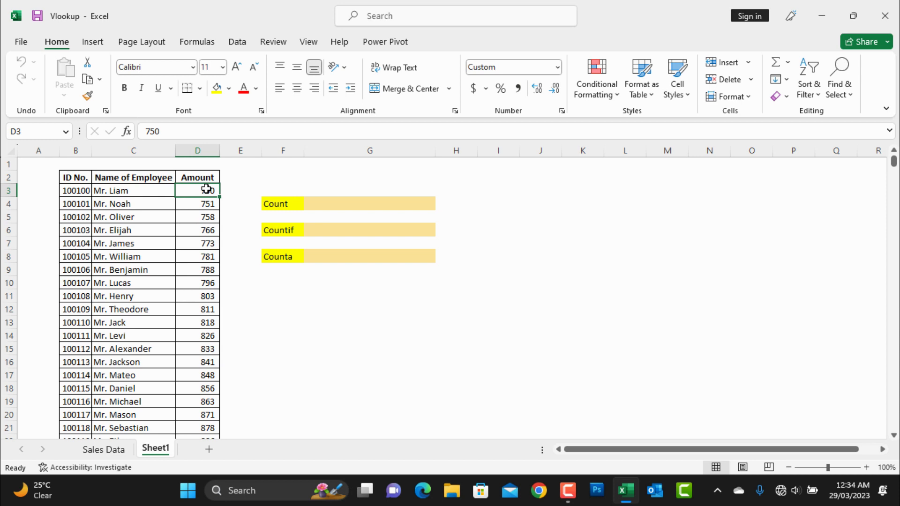
Step: Highlight the employee names in column C and the first amounts beside the Count and Counta labels
click(284, 255)
drag(117, 190, 117, 322)
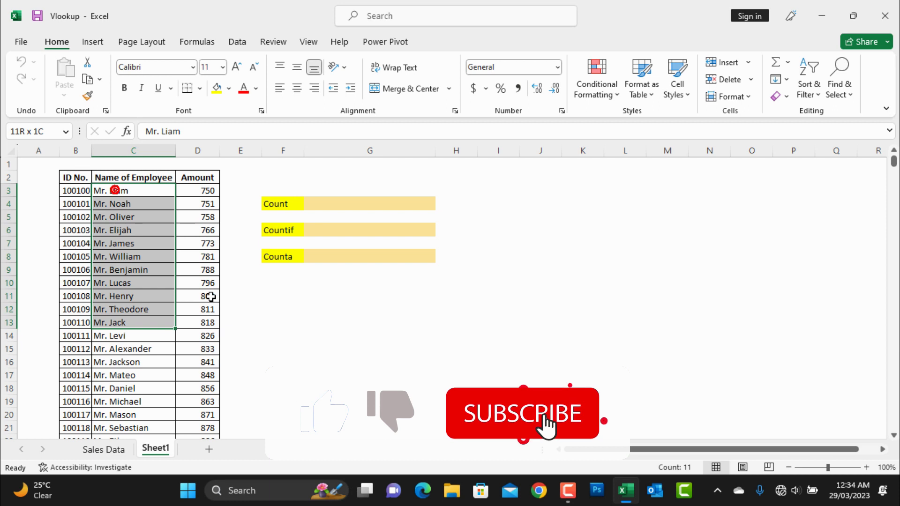
click(275, 255)
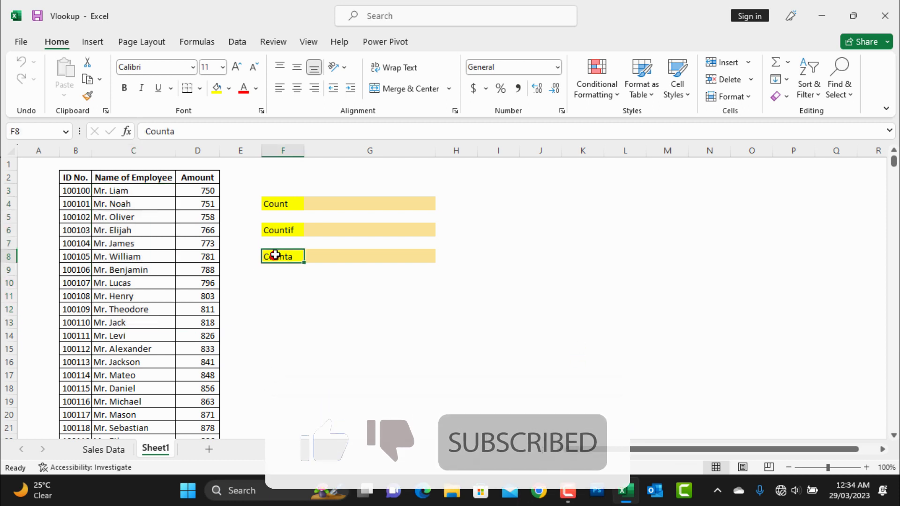
click(280, 204)
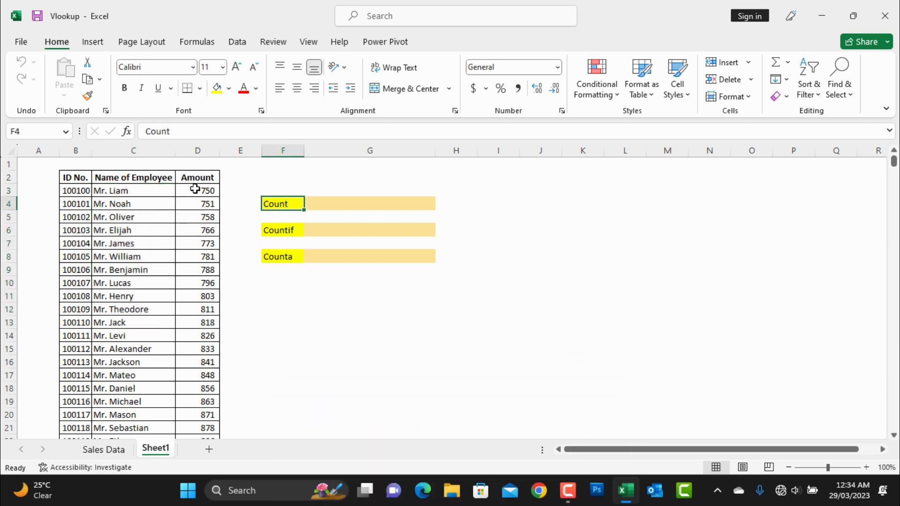
drag(195, 189, 195, 204)
click(280, 206)
drag(125, 190, 133, 327)
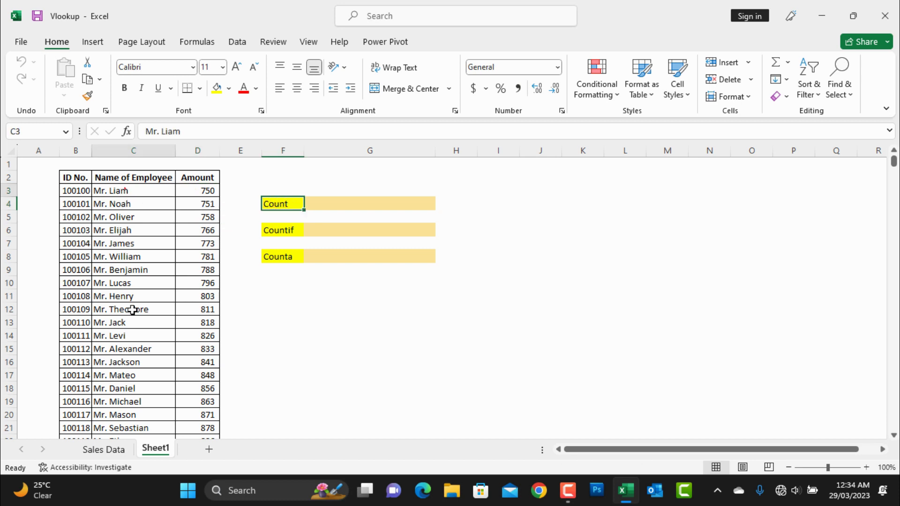
click(317, 311)
Step: Enter a COUNT formula in G4 using the employee names column as its range
click(337, 203)
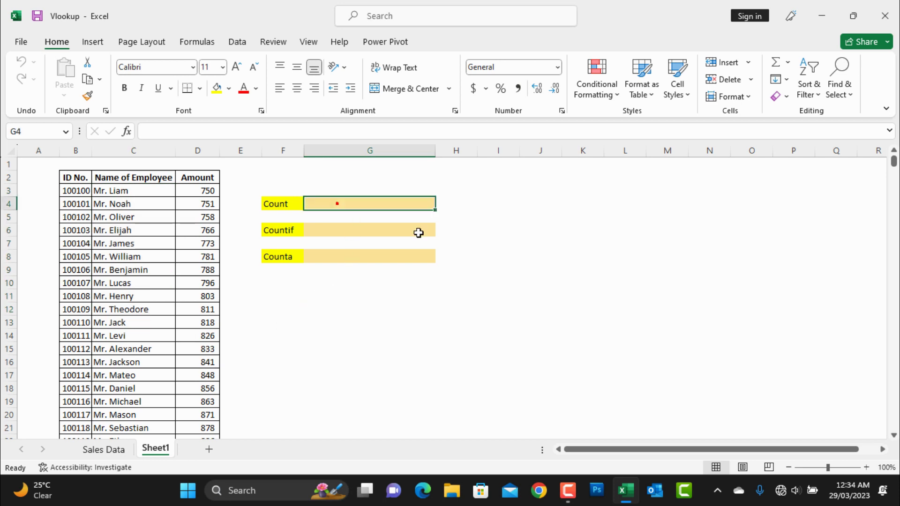
text(=c)
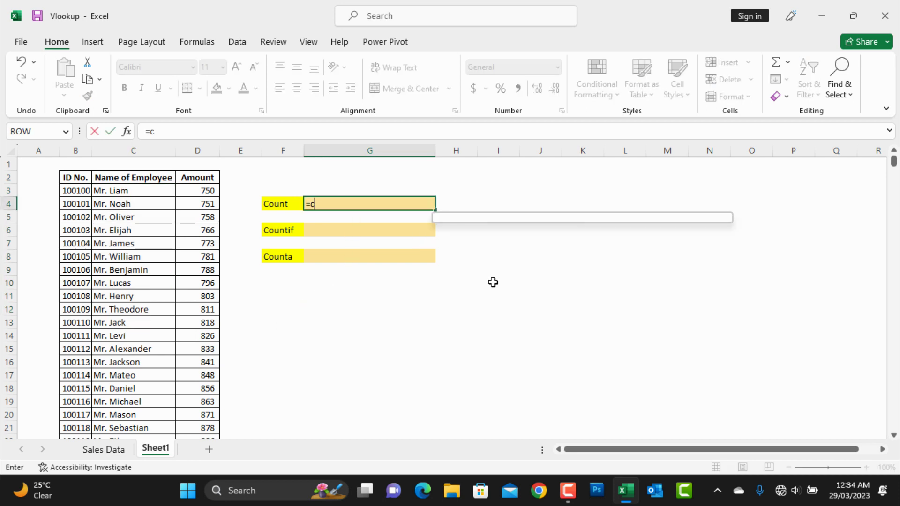
text(oun)
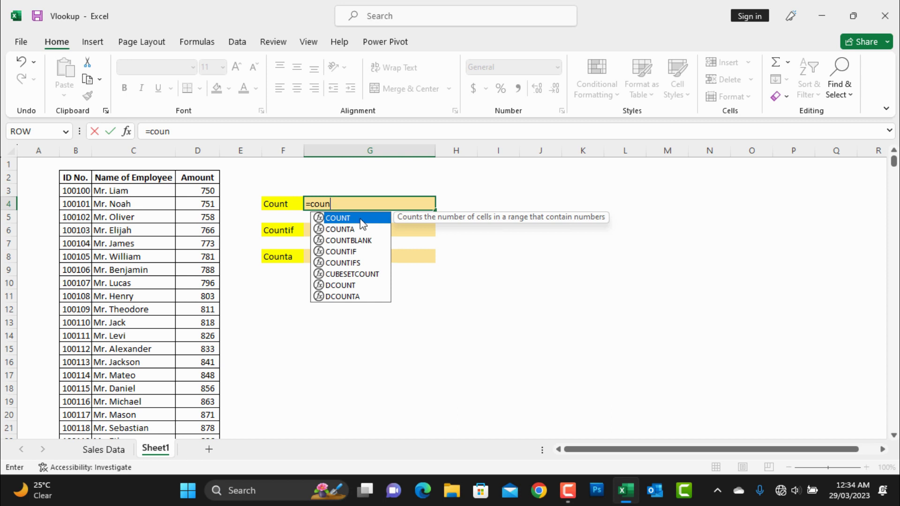
double_click(360, 218)
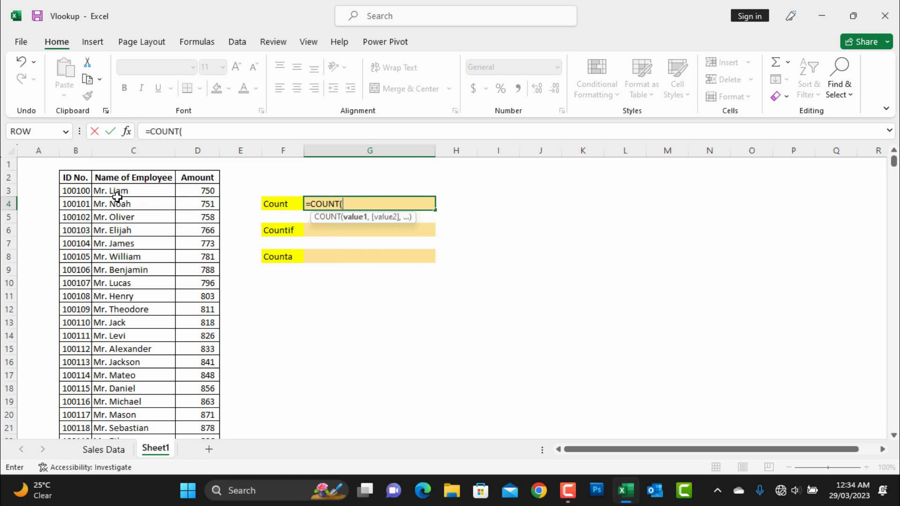
drag(112, 190, 116, 377)
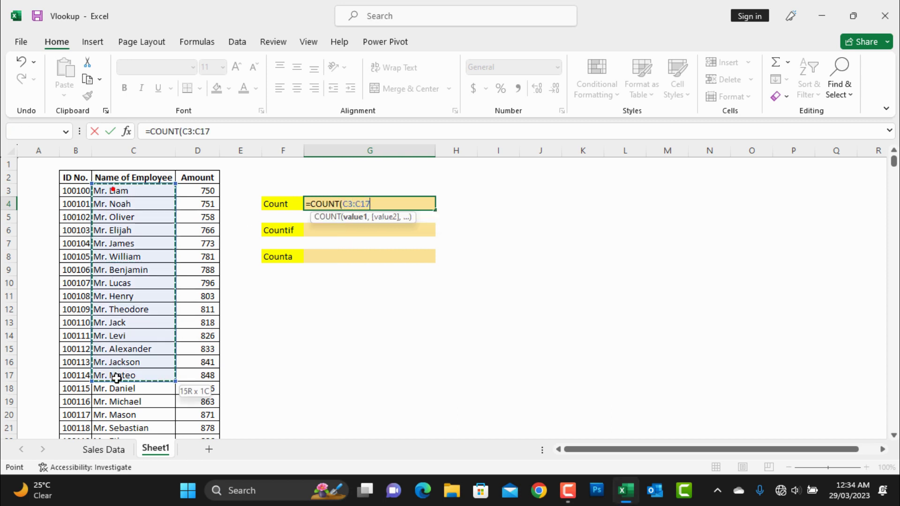
text())
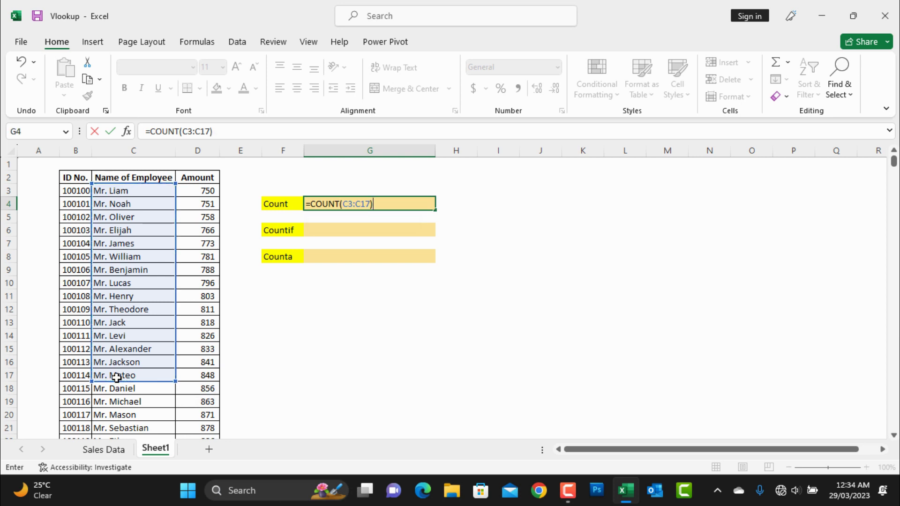
key(Return)
Step: Correct G4 to =COUNT(D3:D17) and select the amounts to confirm the count of 15
click(403, 205)
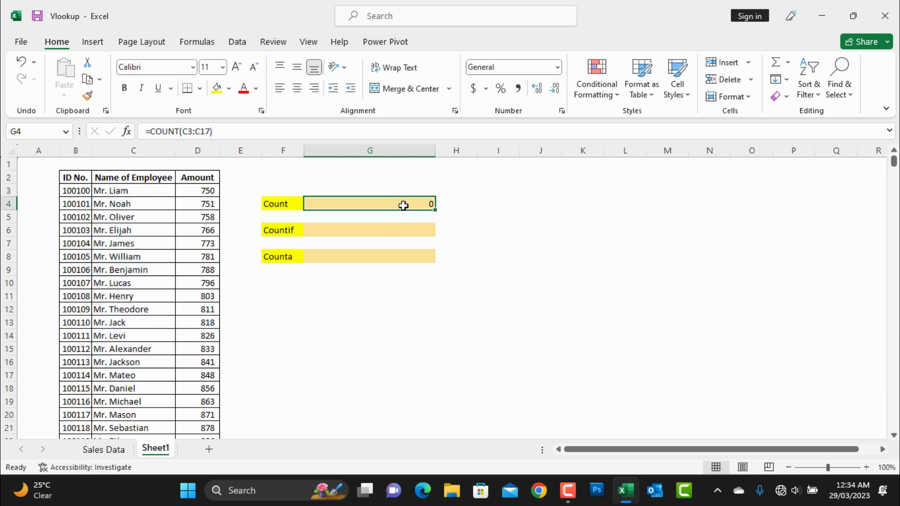
double_click(403, 205)
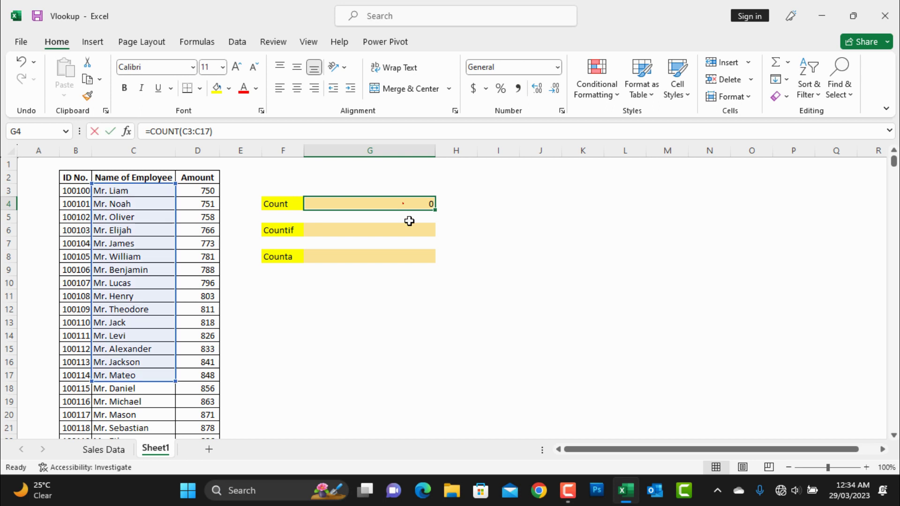
drag(155, 187, 206, 186)
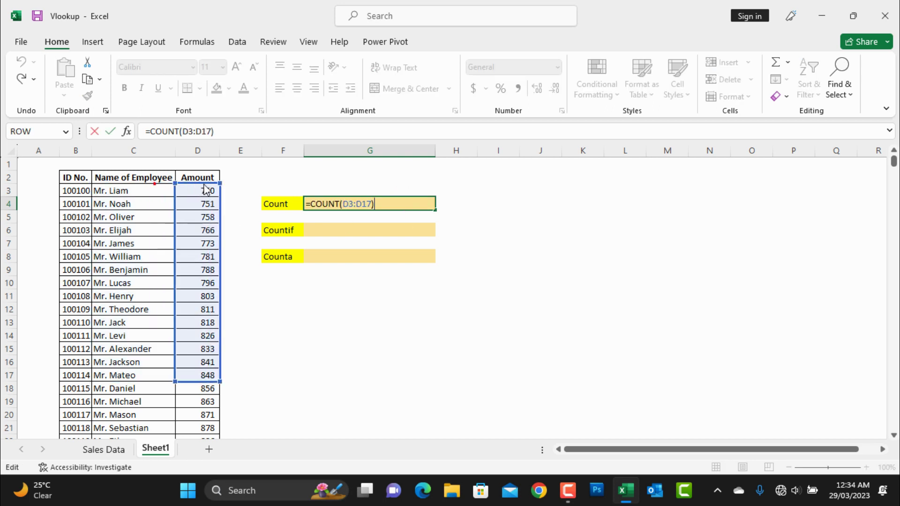
key(Return)
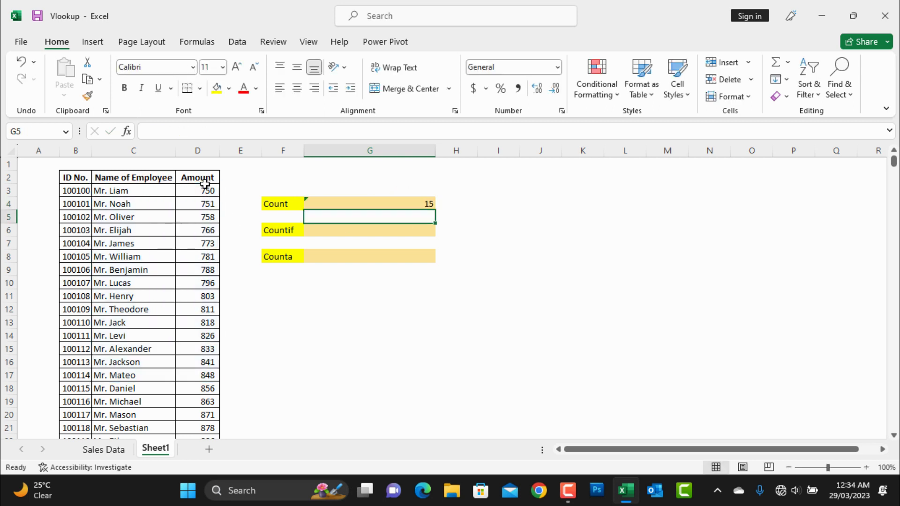
double_click(382, 199)
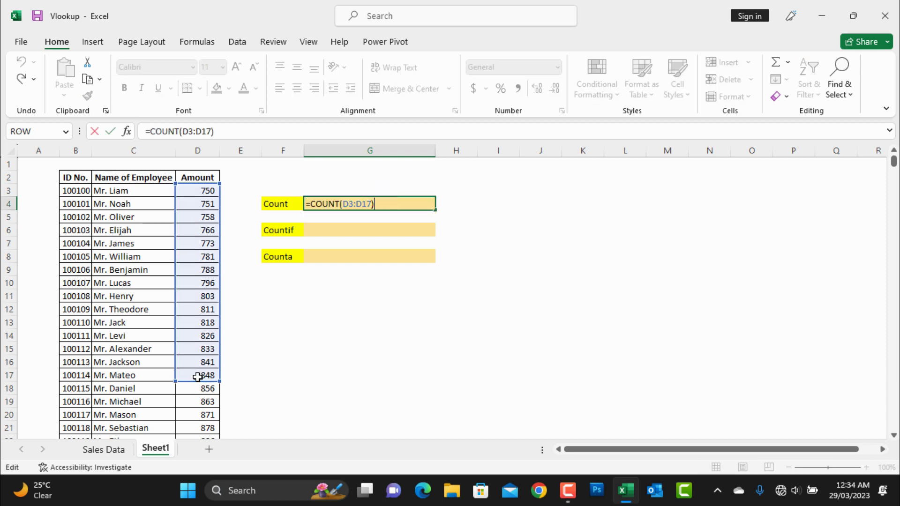
click(269, 385)
drag(207, 376, 197, 190)
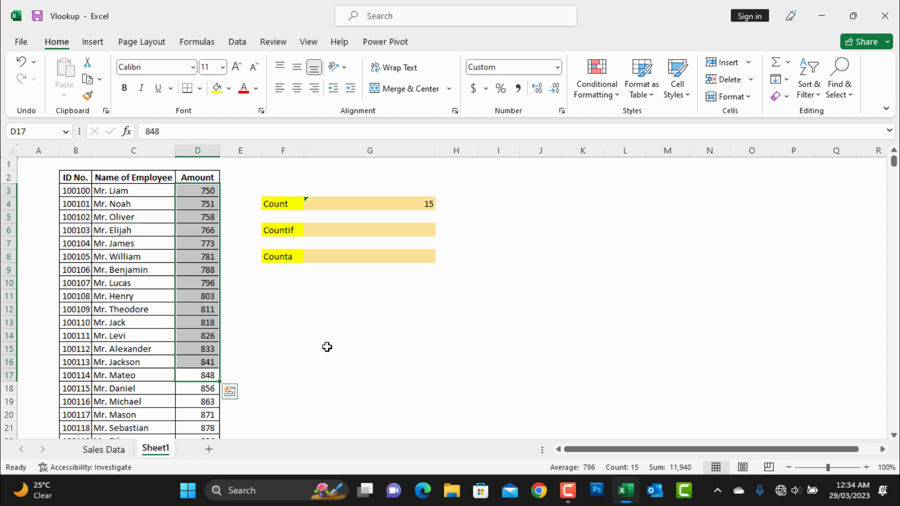
Step: Clear the existing COUNT formula from the Count cell G4
click(443, 357)
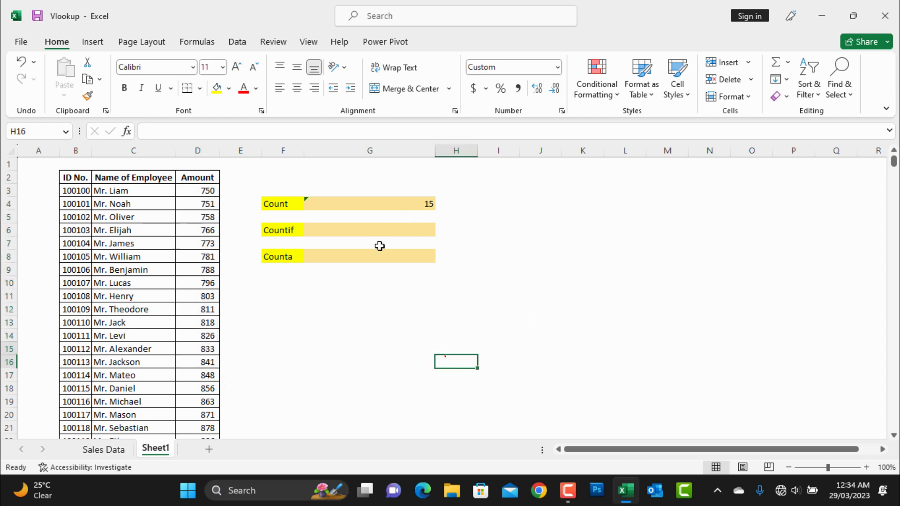
click(384, 207)
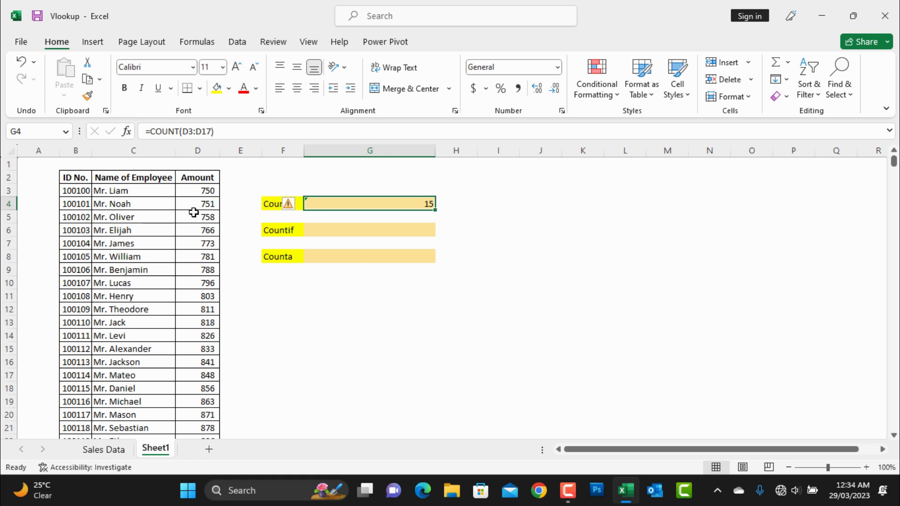
click(291, 255)
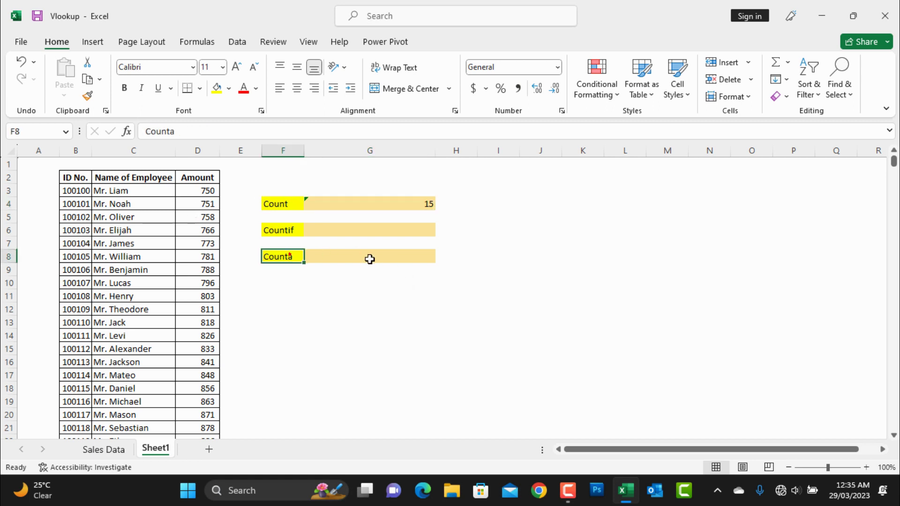
click(357, 202)
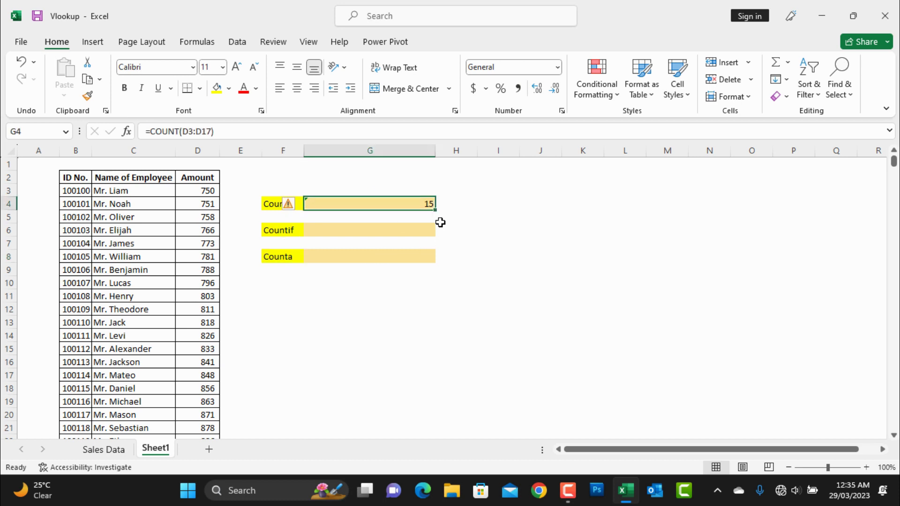
key(Delete)
Step: Enter =COUNT(D3:D1002) in G4, extending from D3 with Ctrl+Shift+Down, to show 1000
text(=count)
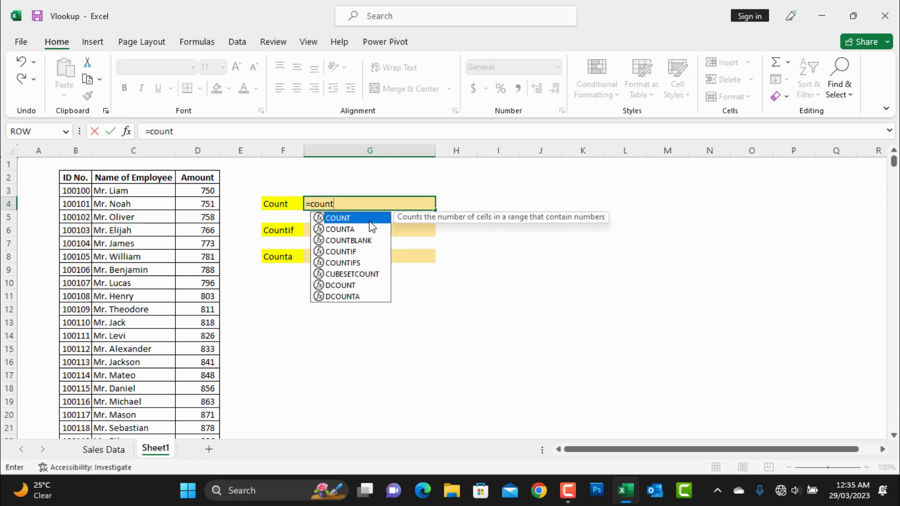
double_click(368, 219)
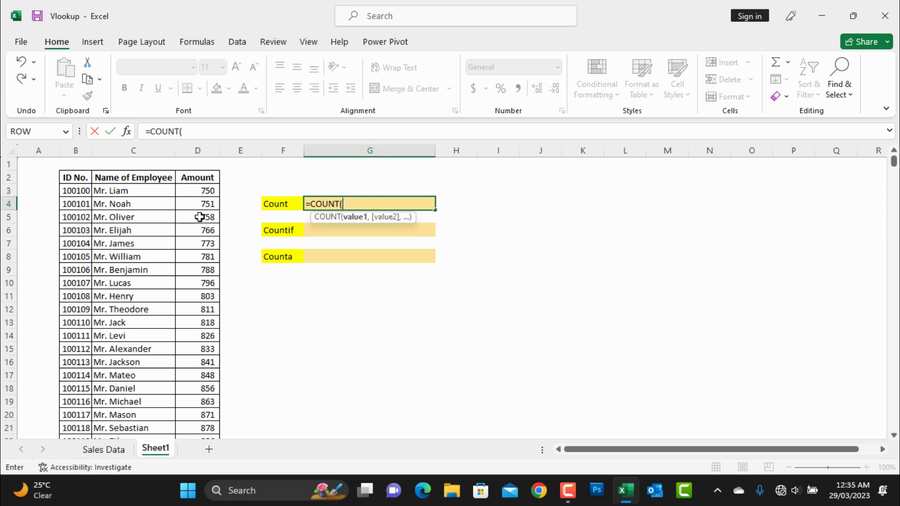
click(201, 191)
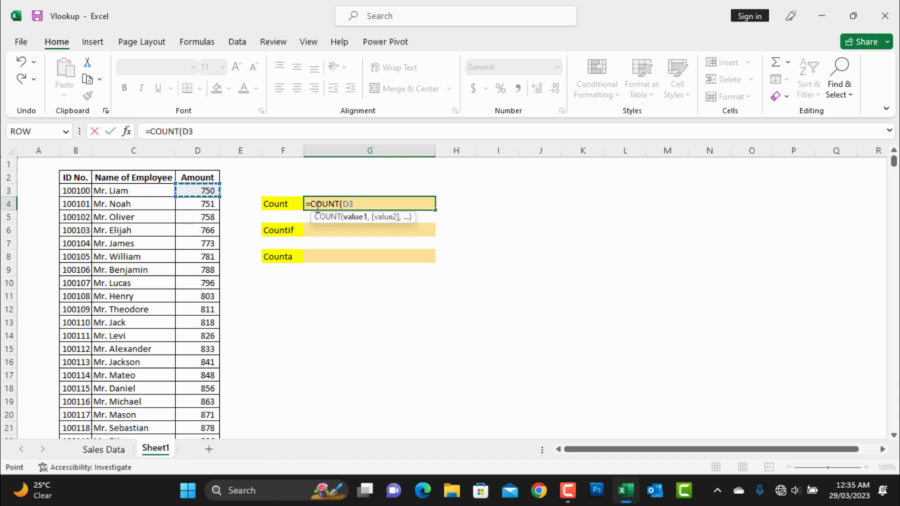
key(ctrl+shift+Down)
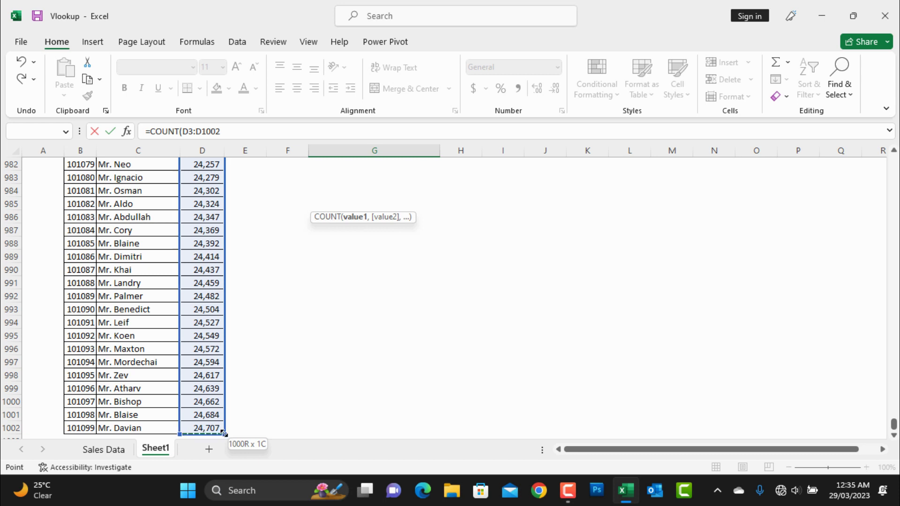
drag(244, 423, 244, 422)
text())
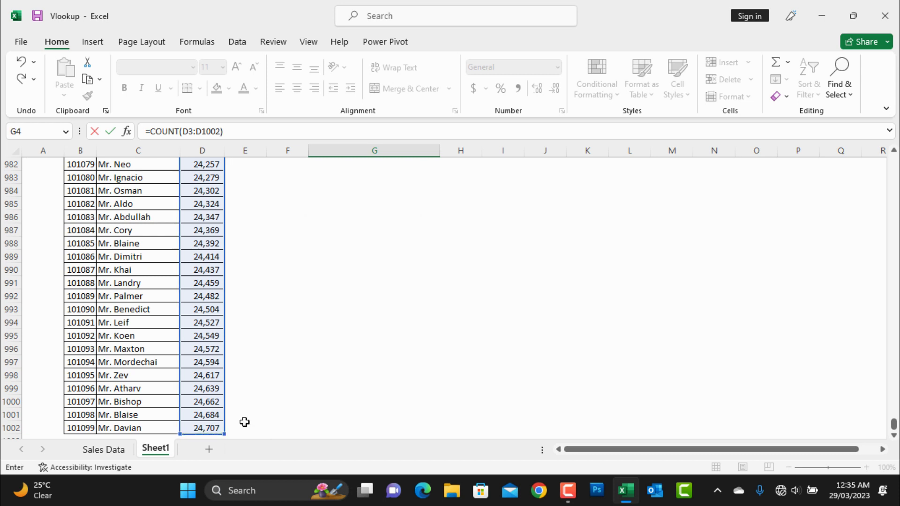
key(Return)
scroll(371, 352, up, 2)
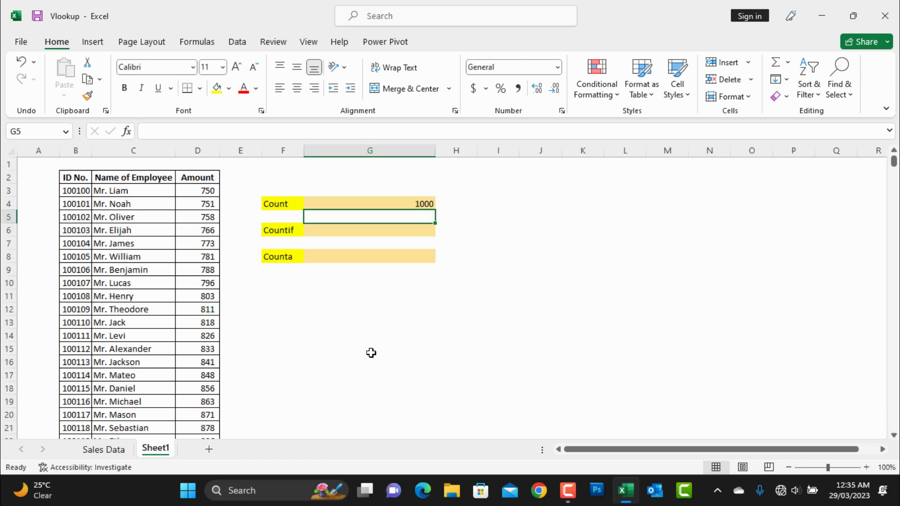
Step: Clear the amounts in D6:D12, watch the Count result change, then undo to restore 1000
click(412, 202)
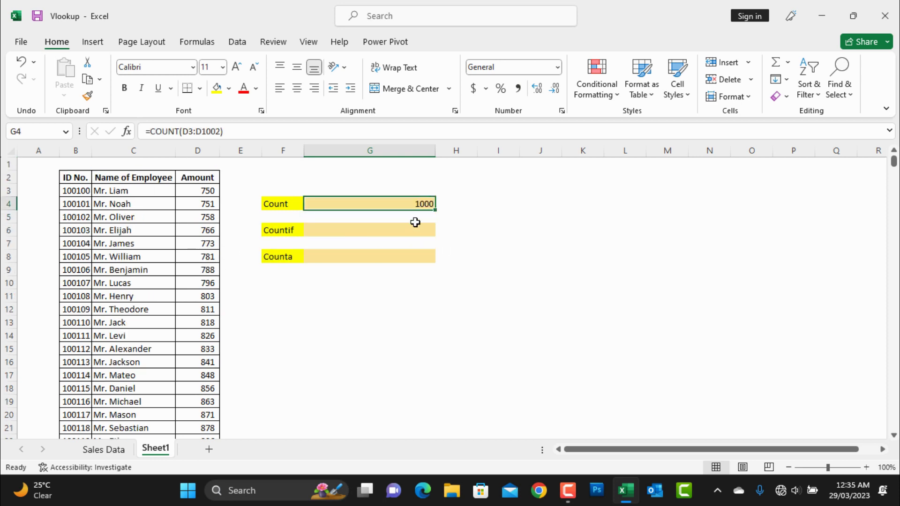
drag(199, 232, 196, 306)
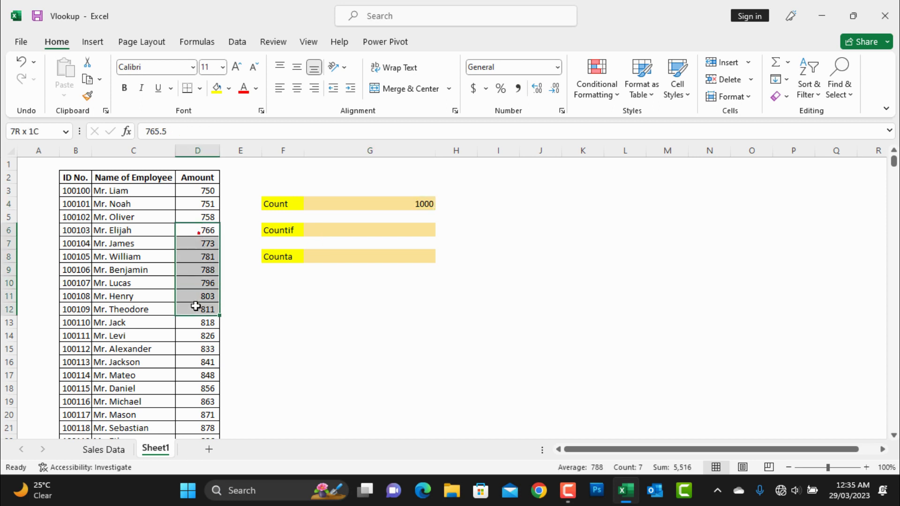
key(Delete)
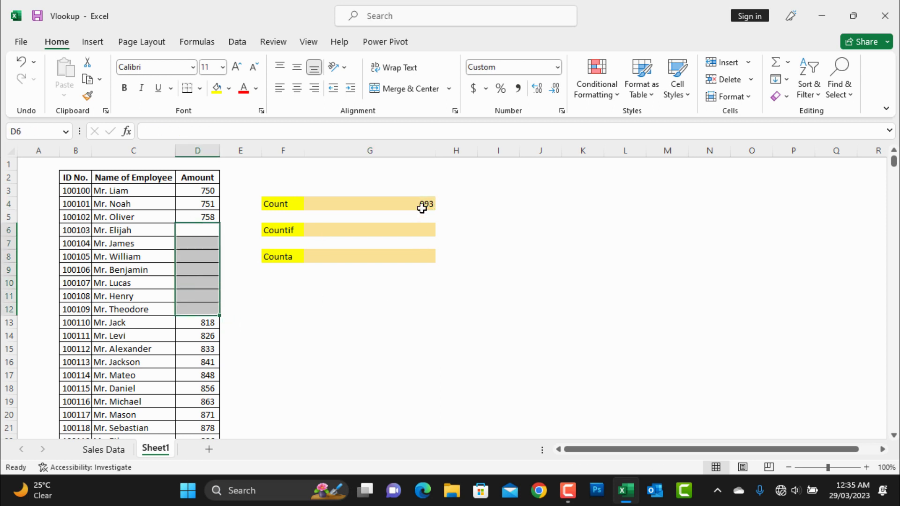
click(423, 204)
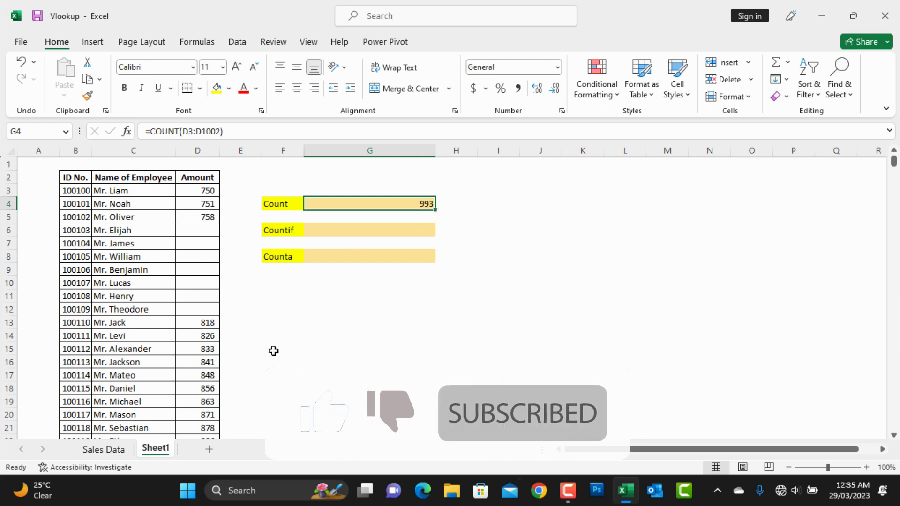
key(ctrl+z)
click(416, 205)
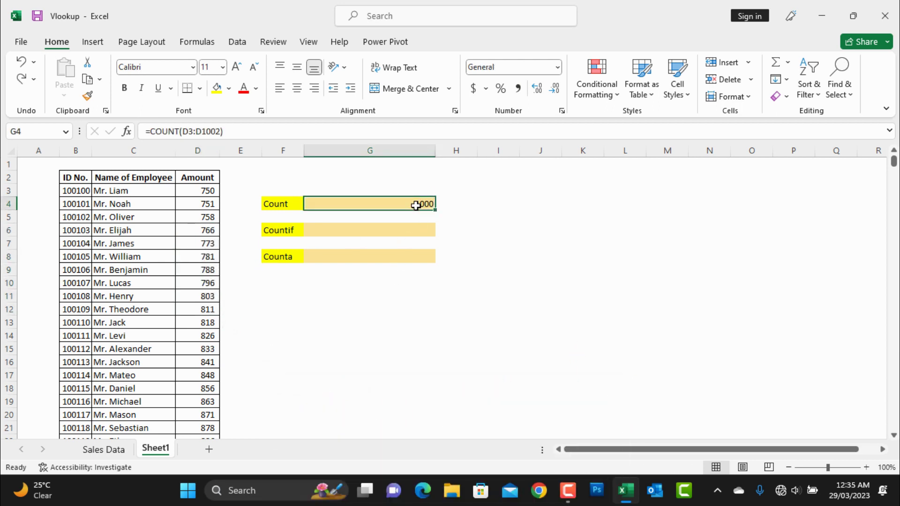
Step: Replace the amount in D5 with 500 and recheck the Count result in G4
click(207, 219)
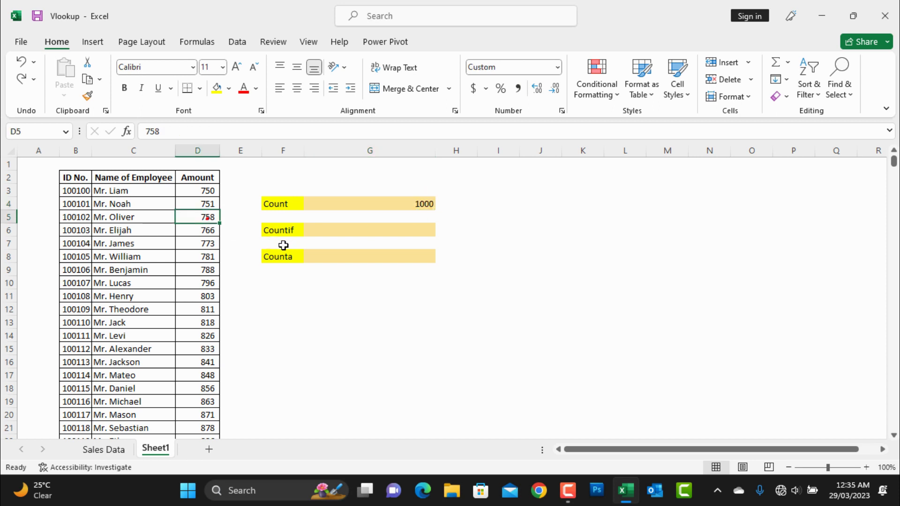
key(Delete)
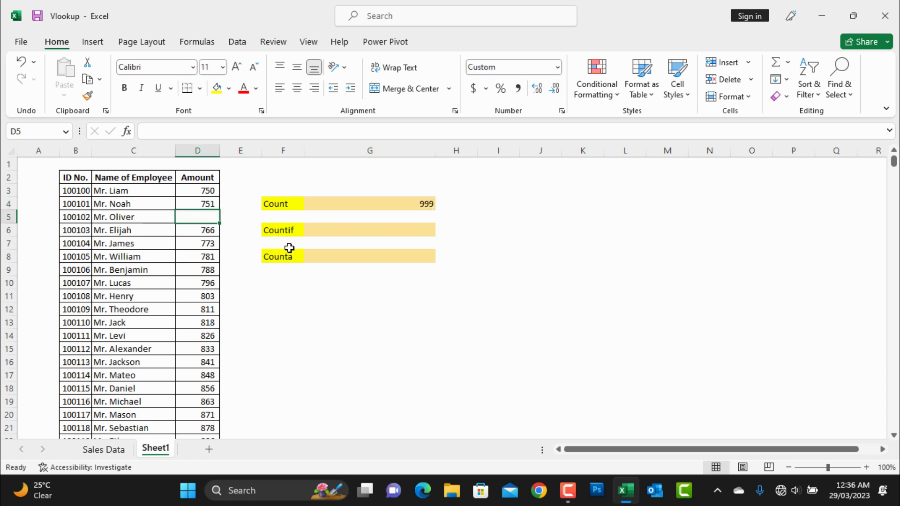
text(500)
key(Return)
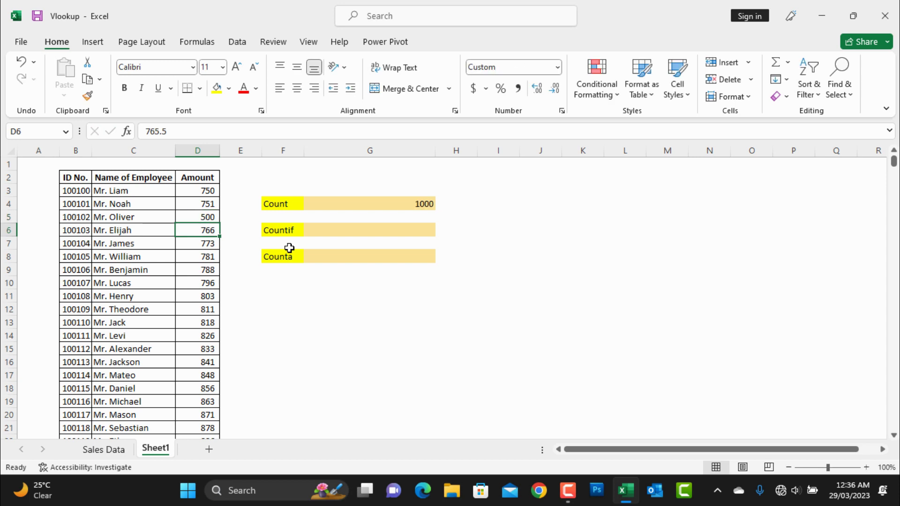
click(421, 204)
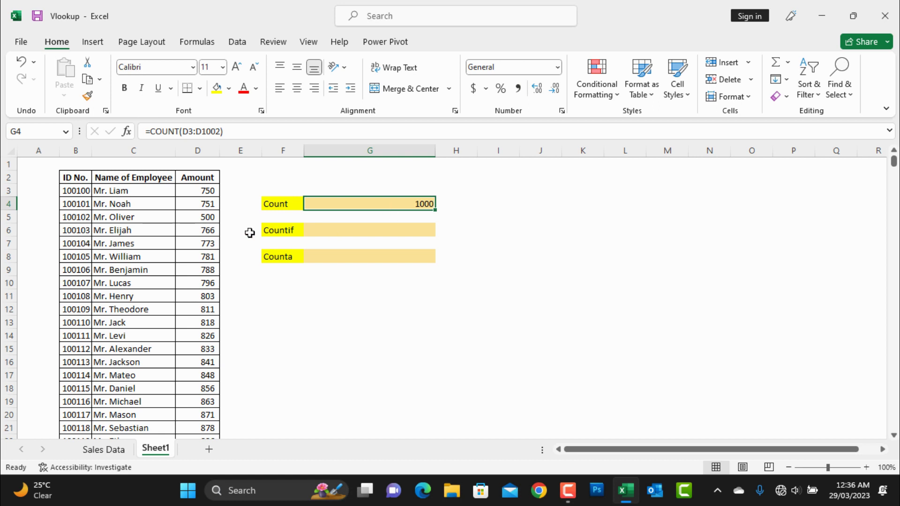
Step: Copy the Amount header and first ten values (D2:D12) into I3, J3 and K3
drag(197, 178, 187, 309)
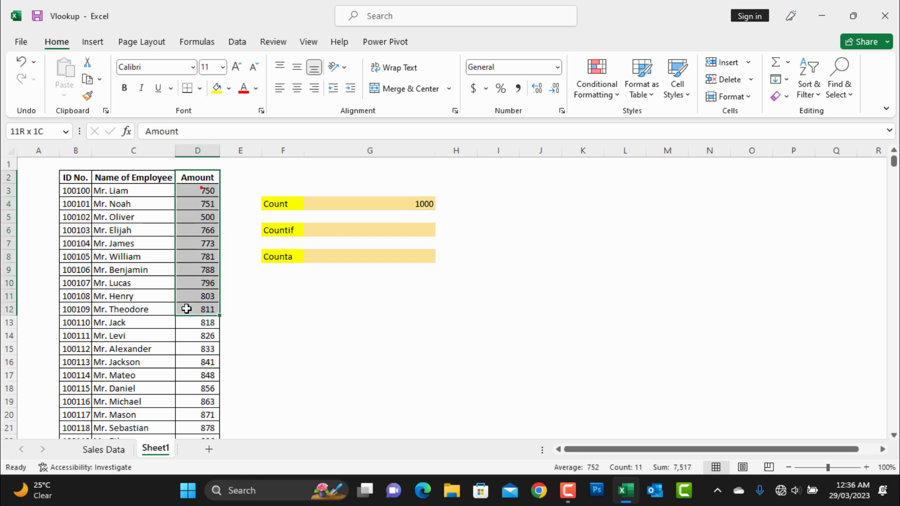
key(ctrl+c)
click(491, 190)
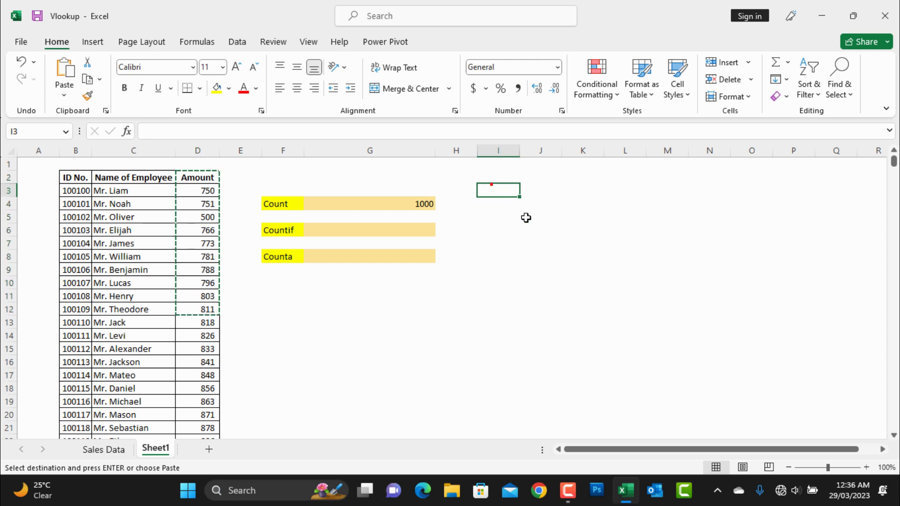
key(ctrl+v)
click(548, 186)
key(ctrl+v)
click(585, 188)
key(ctrl+v)
Step: Select the three pasted amount columns to check them, then select the Count cell G4
click(686, 266)
mouse_move(498, 203)
mouse_down()
mouse_move(586, 294)
mouse_move(585, 316)
mouse_up()
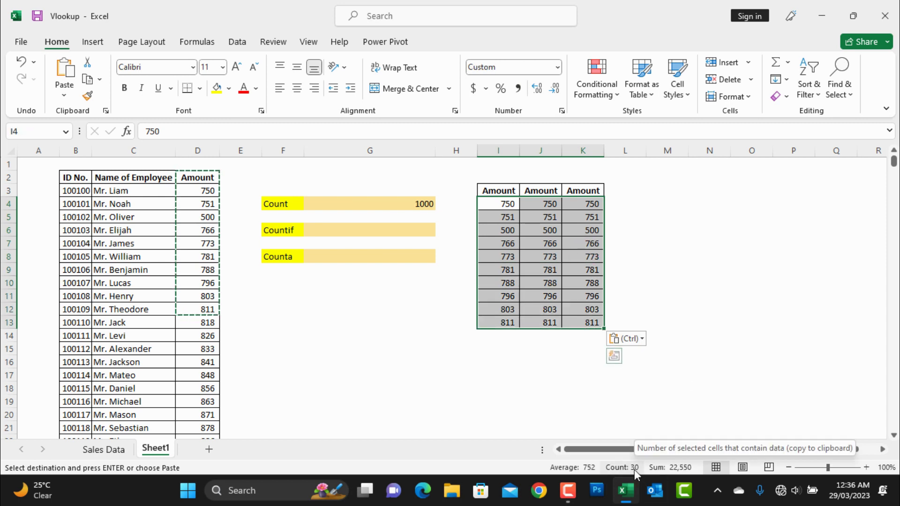
click(697, 336)
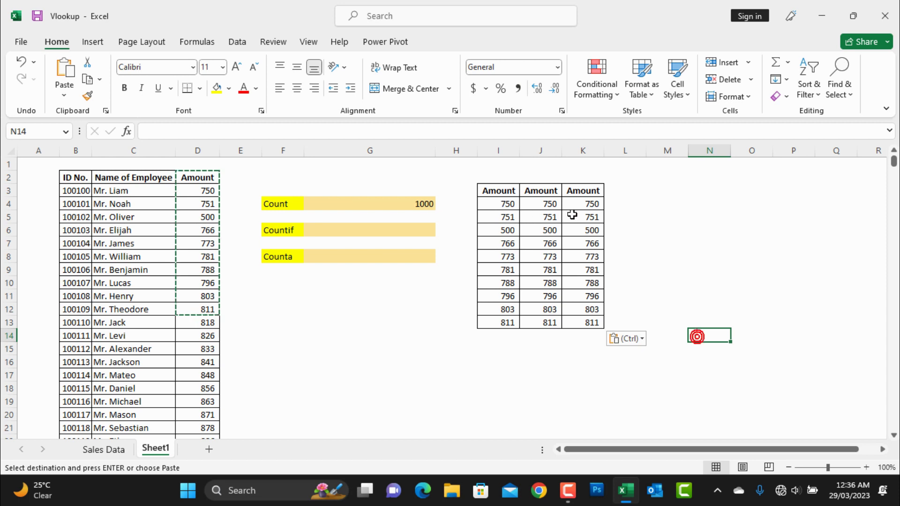
drag(586, 203, 623, 204)
click(406, 203)
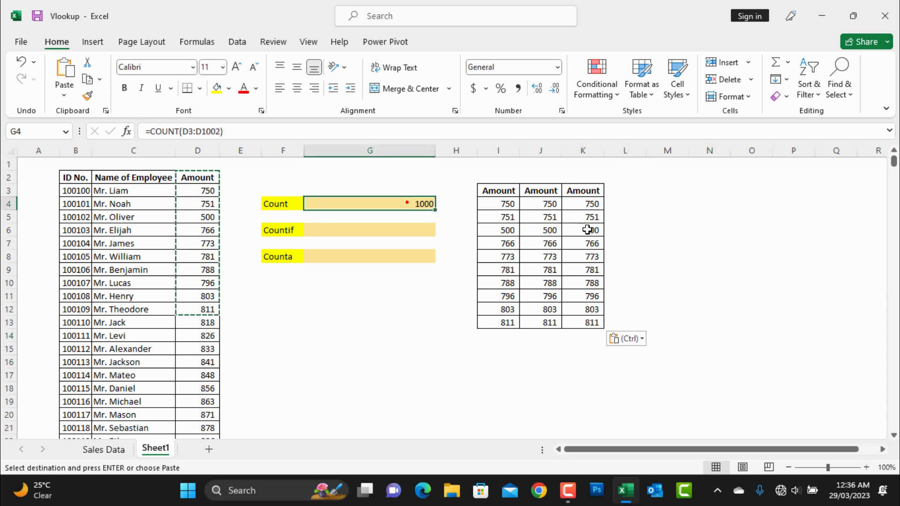
Step: Replace G4 with =COUNT(I4:I13,J4:J13,K4:K13) across the three copied amount columns
key(Delete)
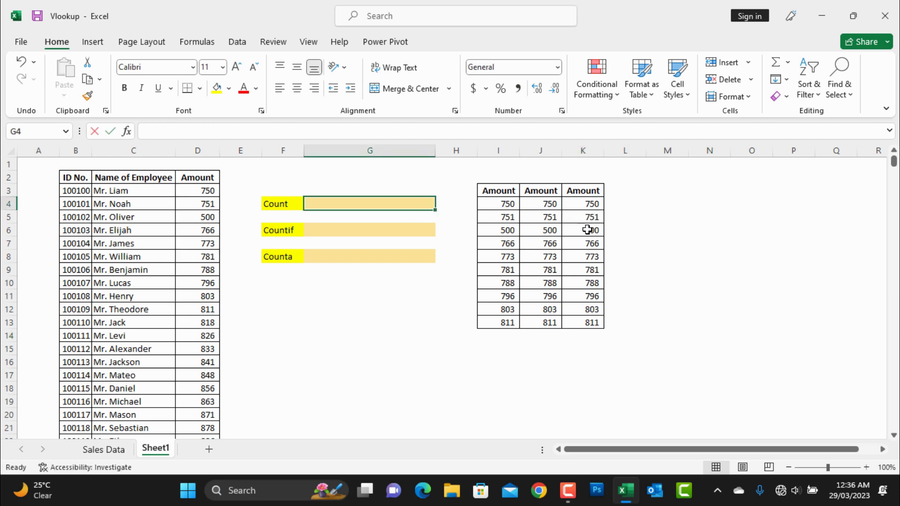
text(=count)
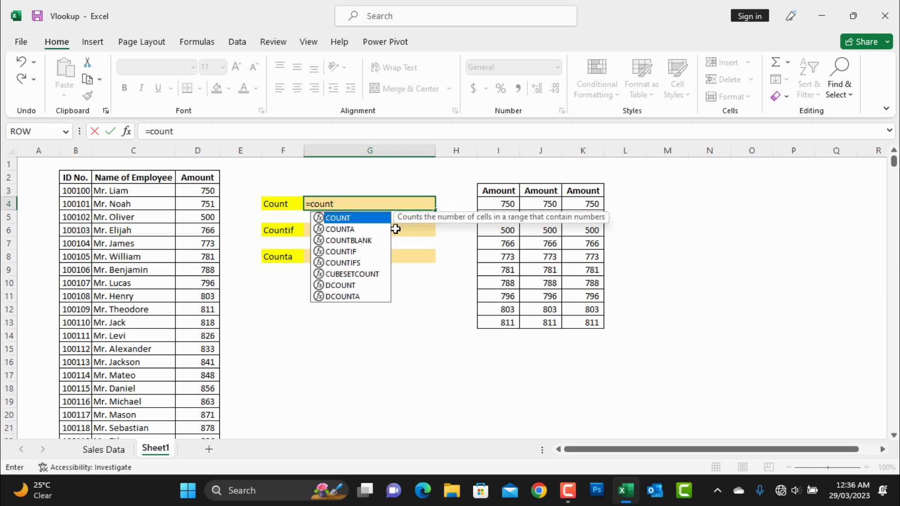
double_click(360, 218)
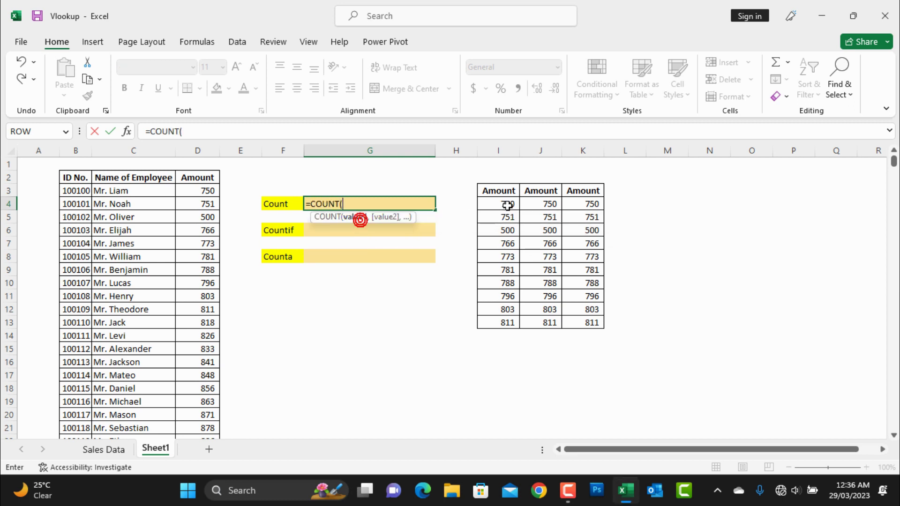
drag(507, 205, 509, 321)
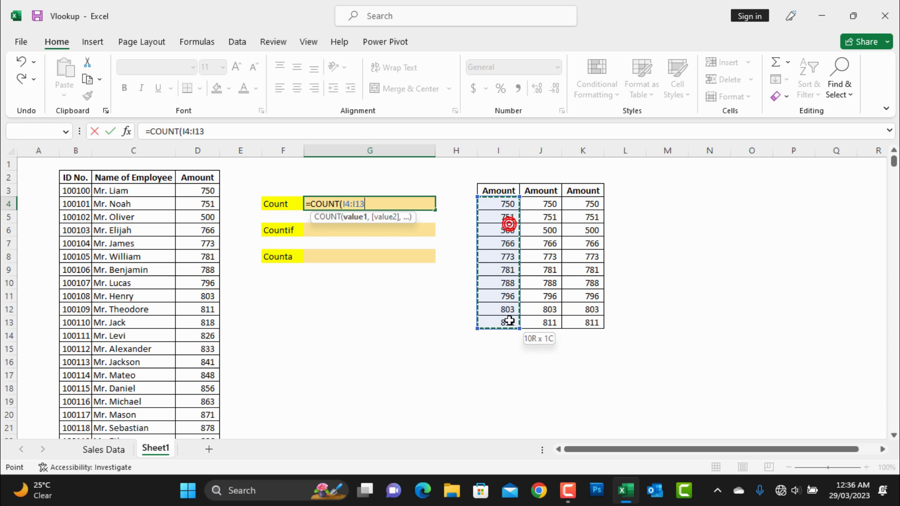
text(,)
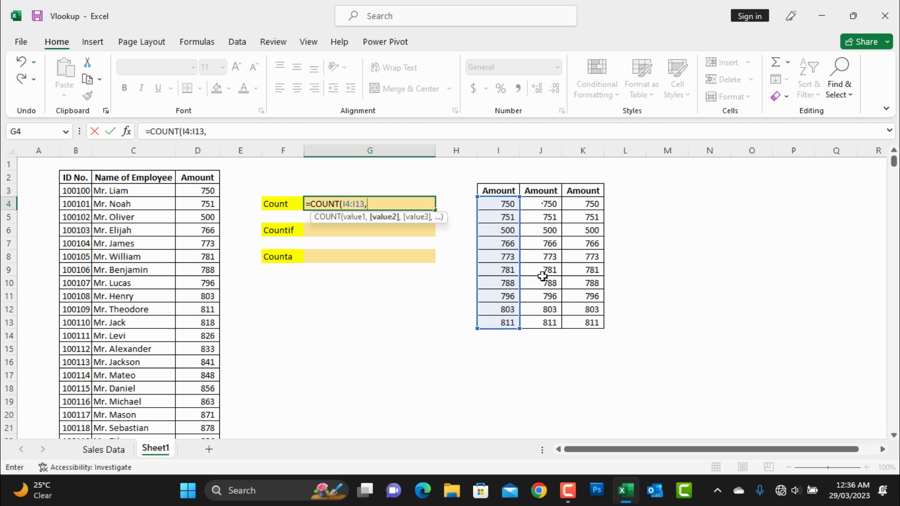
drag(542, 277, 542, 324)
text(,)
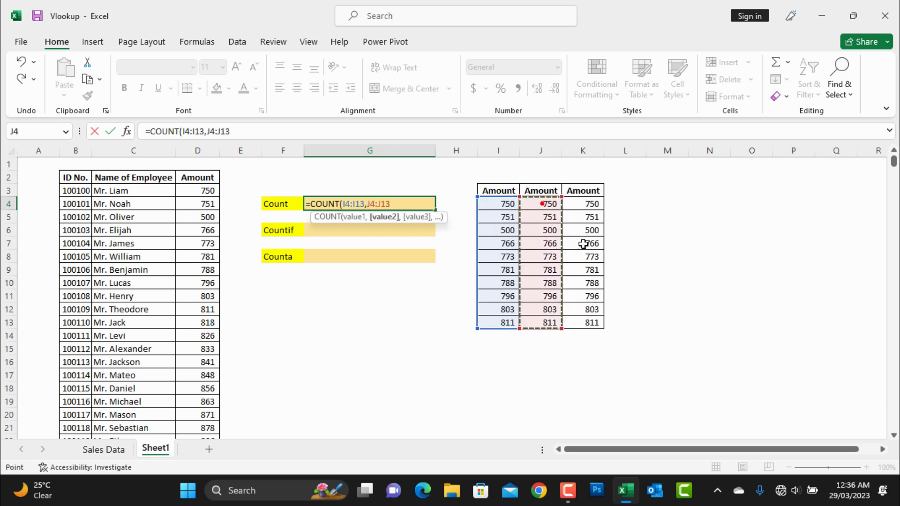
drag(581, 204, 594, 320)
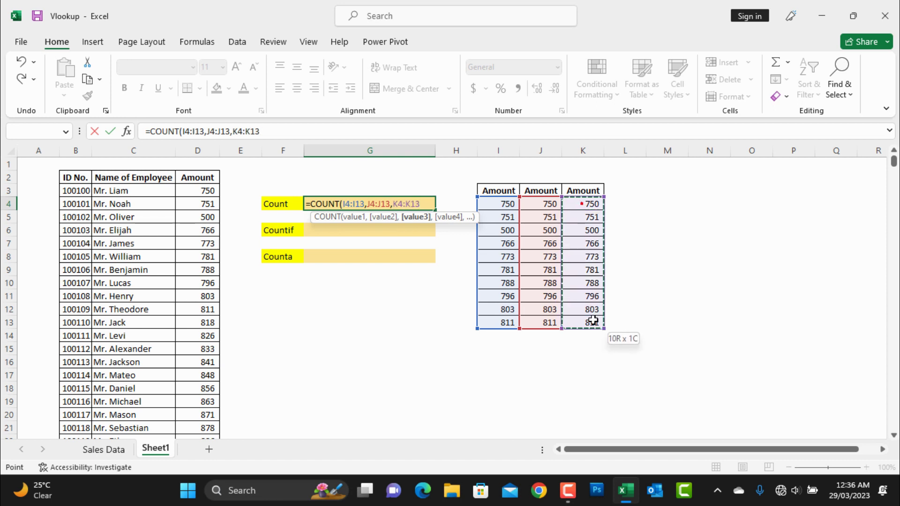
text())
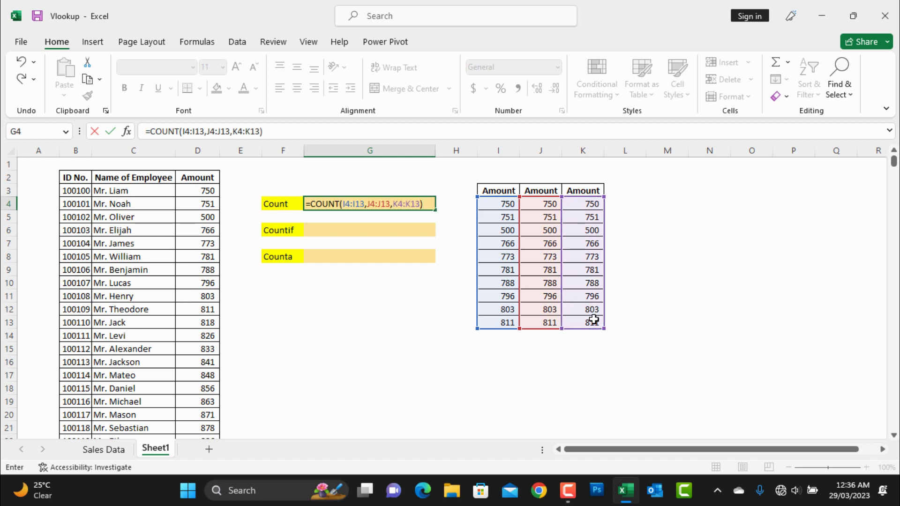
key(Return)
Step: Review the G4 formula's three ranges against I4:K13, keeping the result of 30
double_click(429, 203)
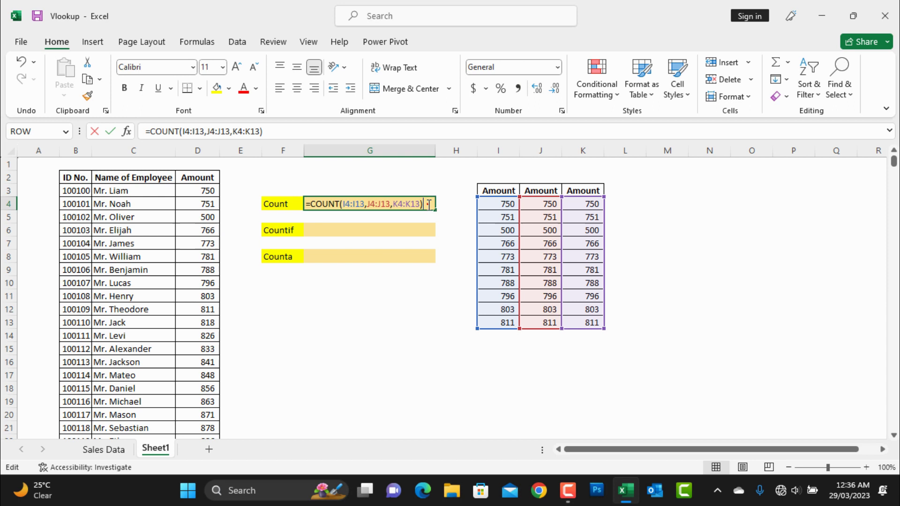
click(426, 203)
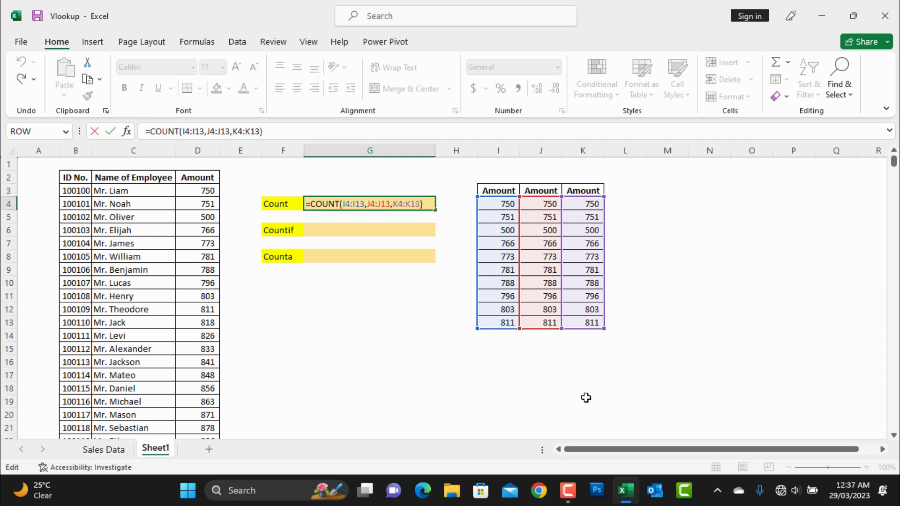
key(ctrl+Return)
drag(511, 204, 592, 323)
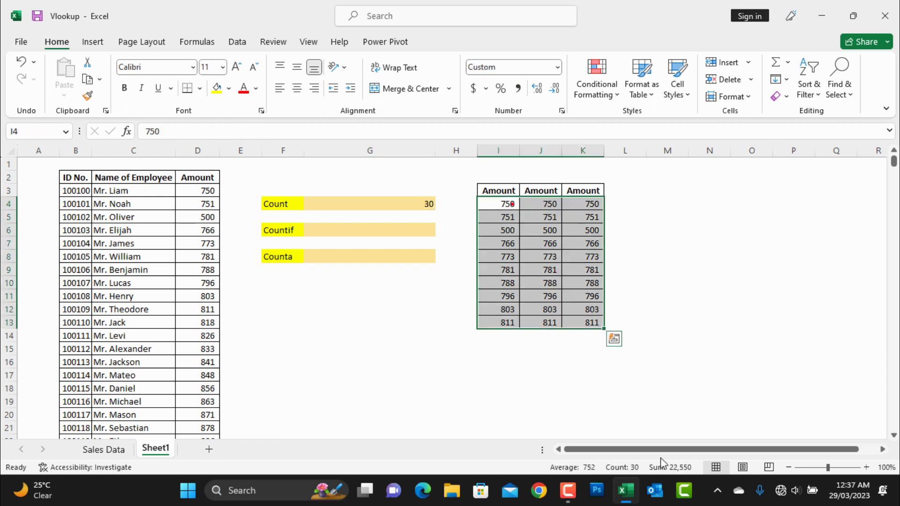
click(389, 427)
click(411, 203)
double_click(411, 203)
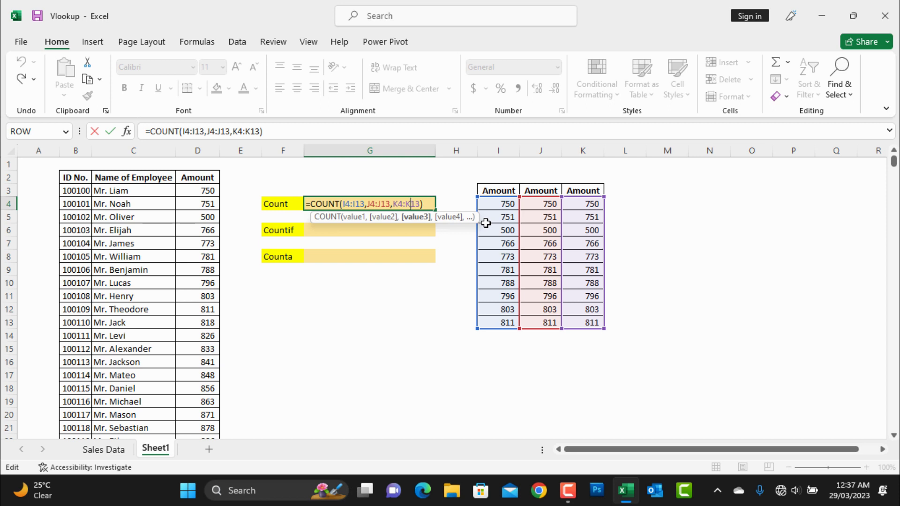
key(ctrl+Return)
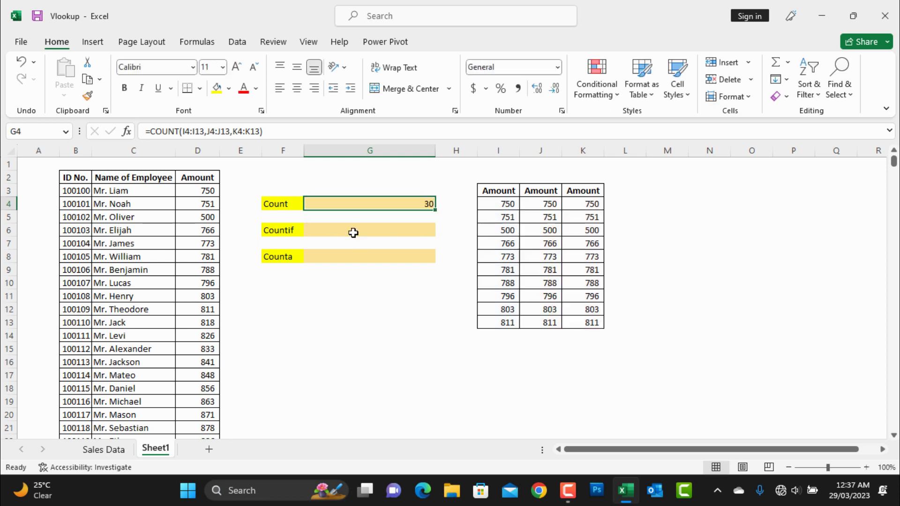
click(347, 229)
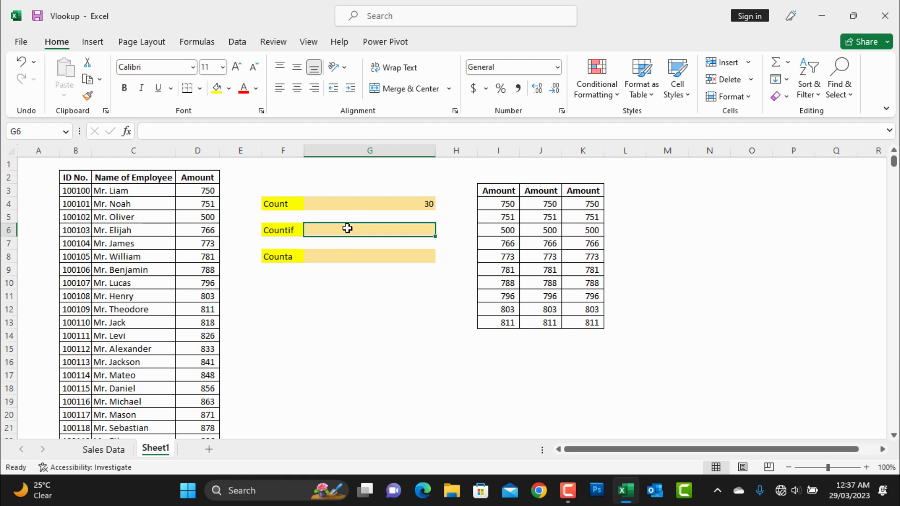
Step: Enter =COUNTIF(D3:D1002,">=10000") in G6 to count amounts of at least 10000
text(=count)
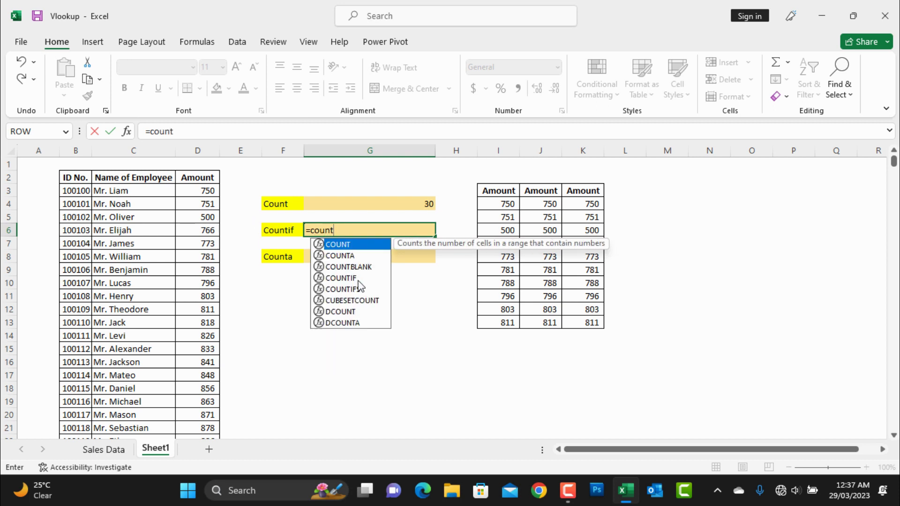
text(if)
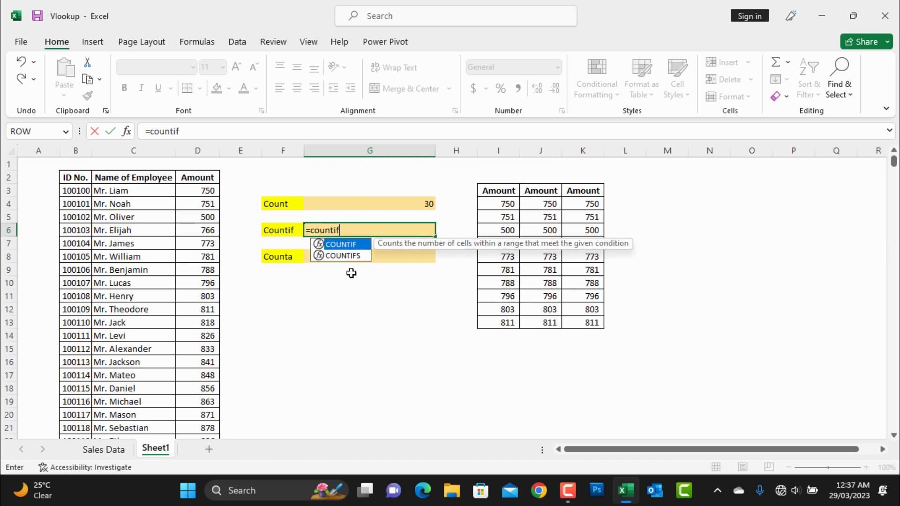
double_click(353, 244)
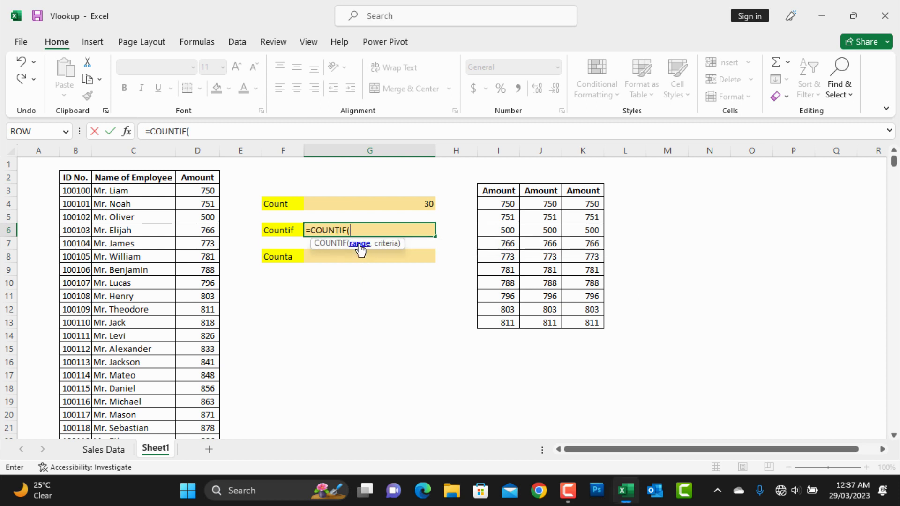
click(200, 190)
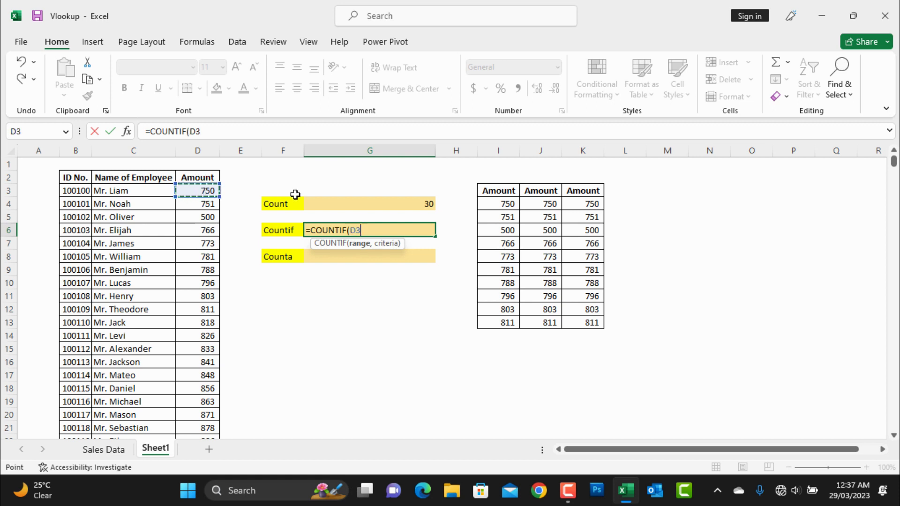
key(ctrl+shift+Down)
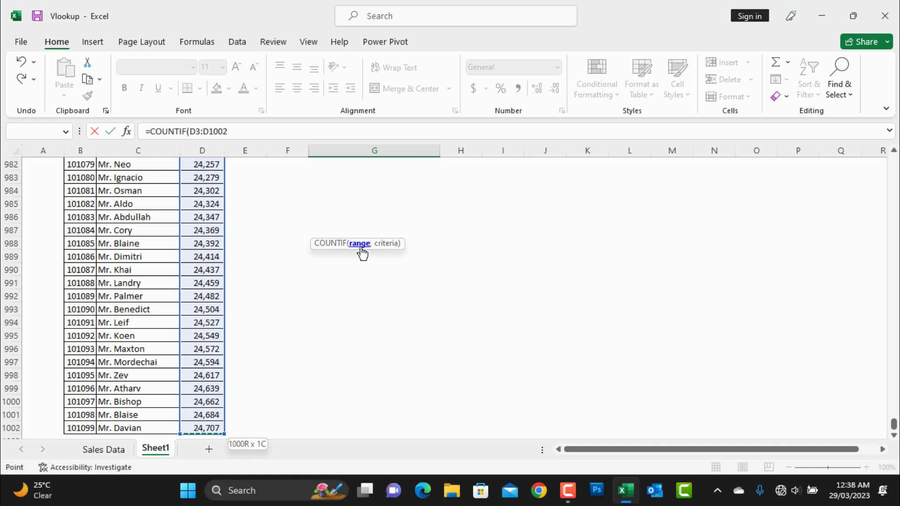
text(,)
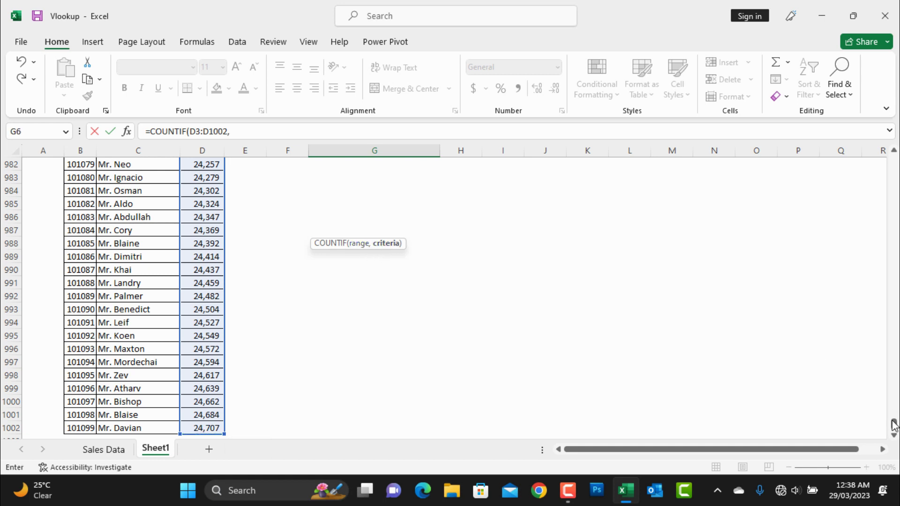
drag(893, 425, 894, 103)
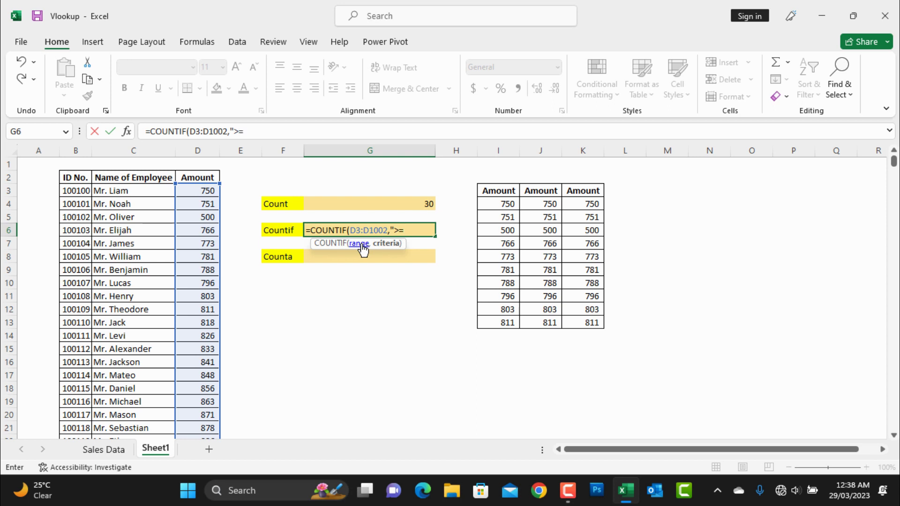
text(1000)
text())
key(Return)
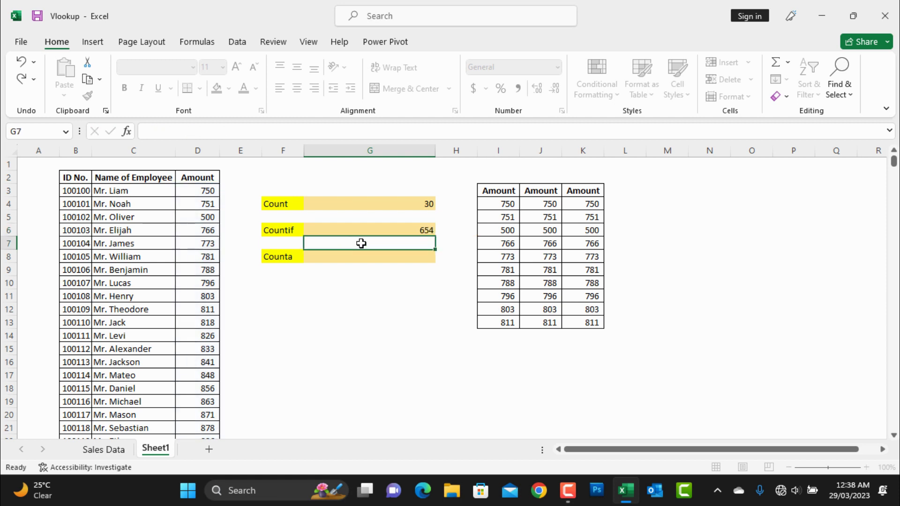
Step: Review the Countif result in G6, highlighting some employee names and the header row B2:D2
click(423, 231)
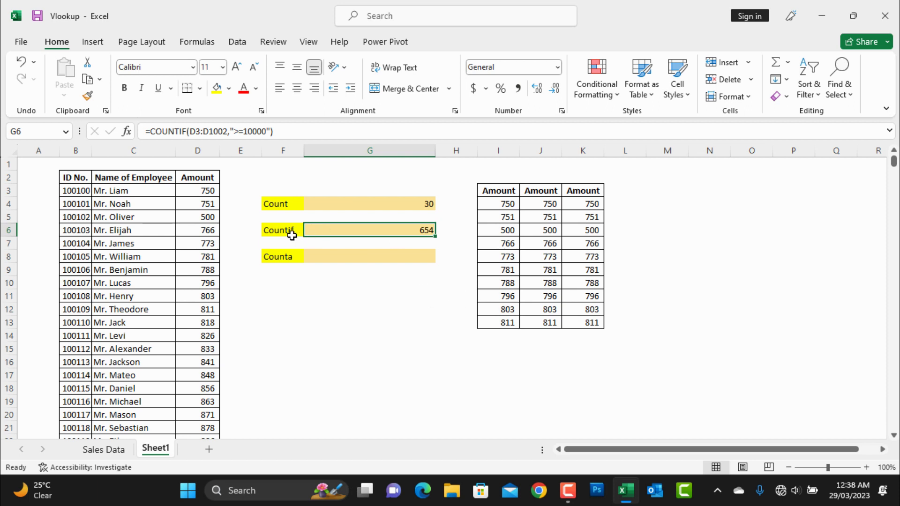
drag(107, 228, 113, 307)
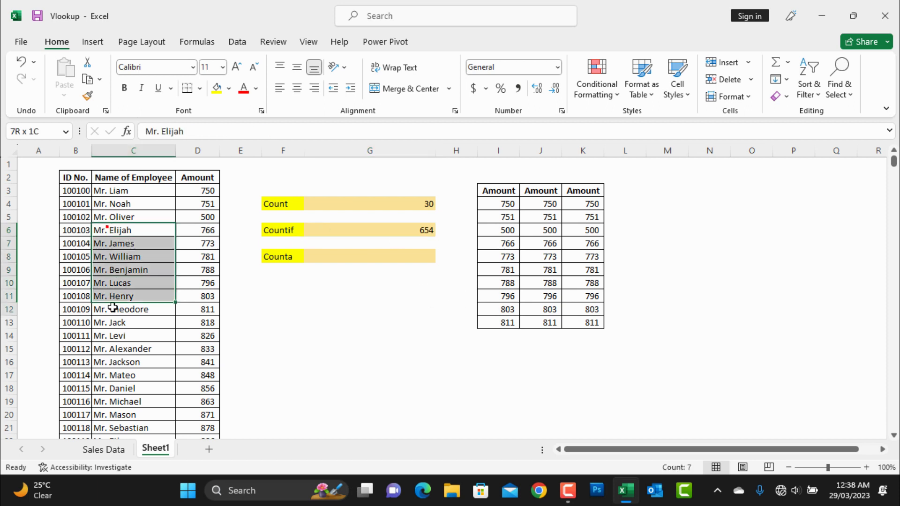
click(328, 322)
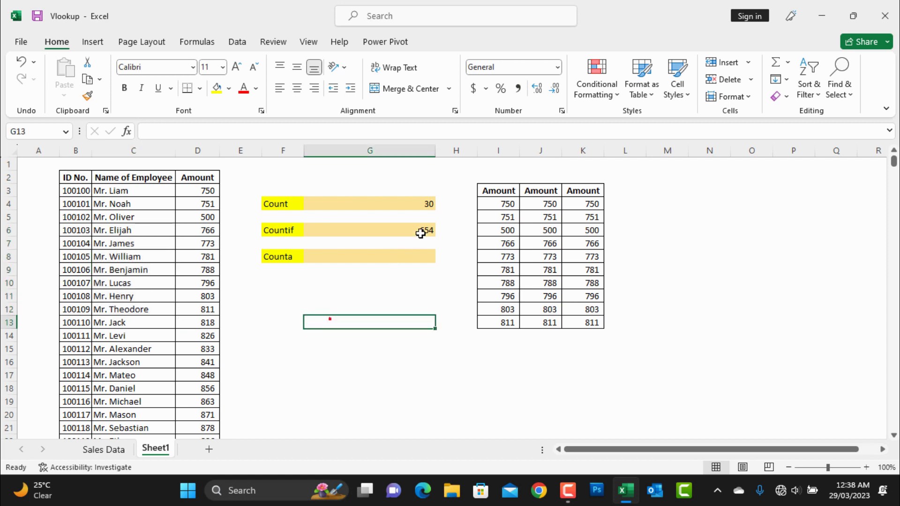
click(420, 232)
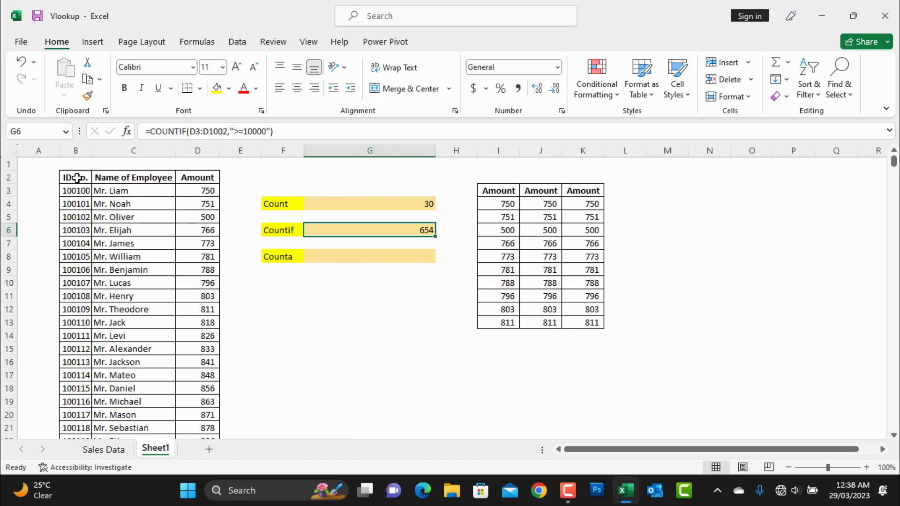
drag(75, 177, 200, 176)
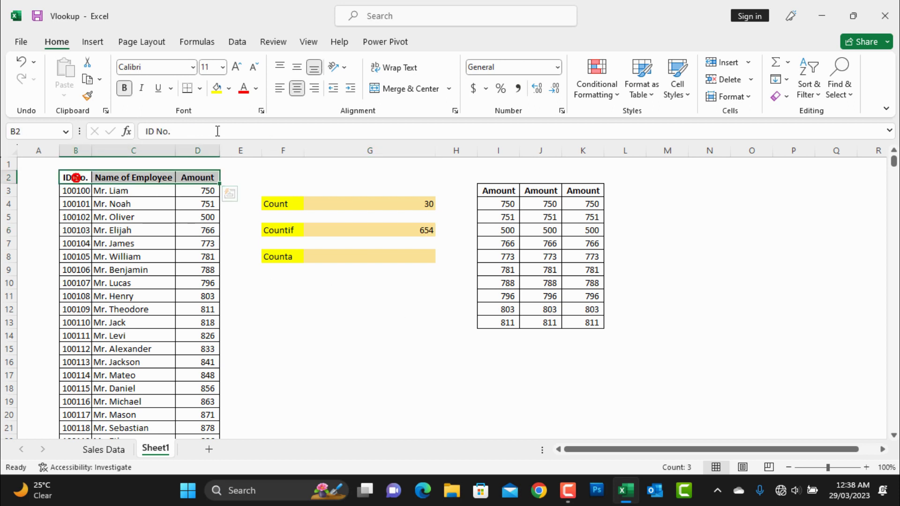
Step: Turn on AutoFilter and filter the Amount column to values greater than or equal to 10000
click(242, 42)
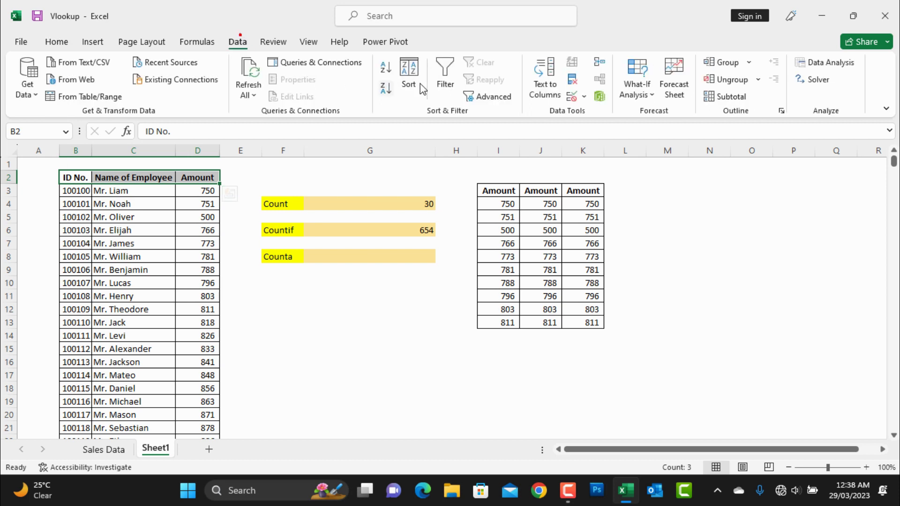
click(444, 78)
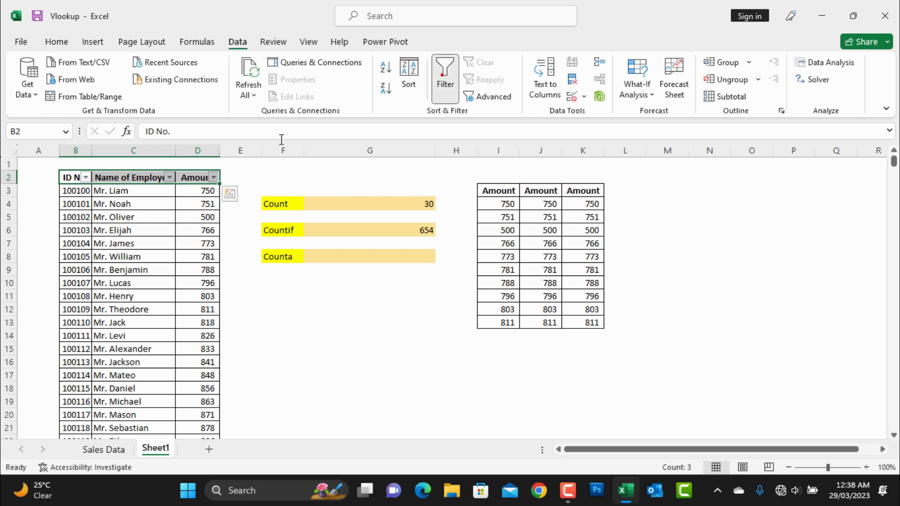
click(213, 178)
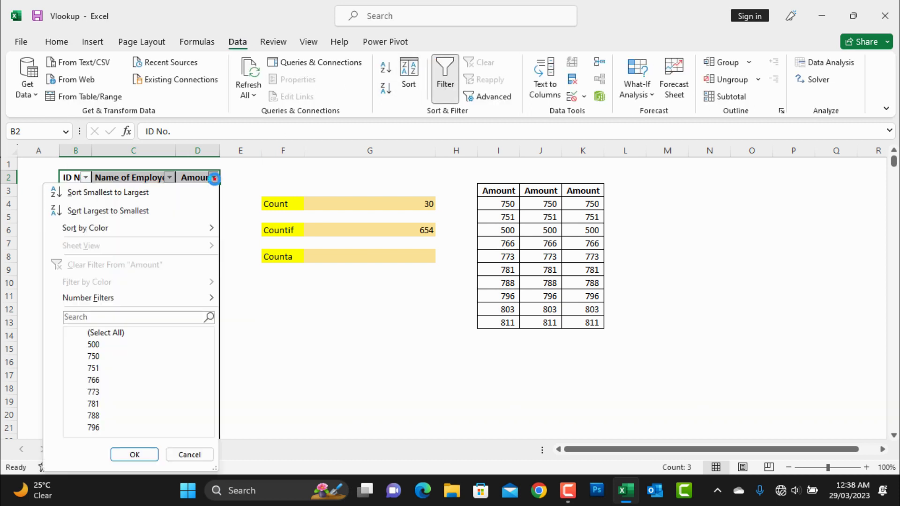
click(94, 298)
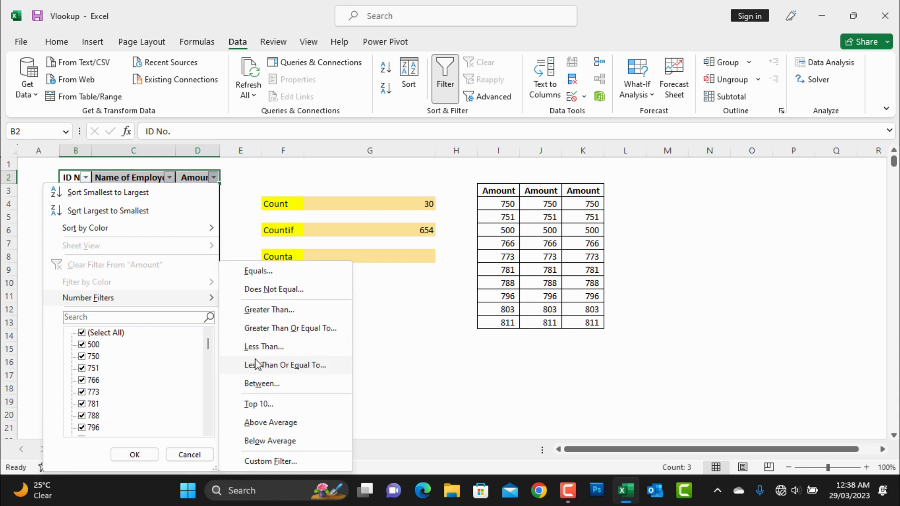
click(300, 331)
text(10000)
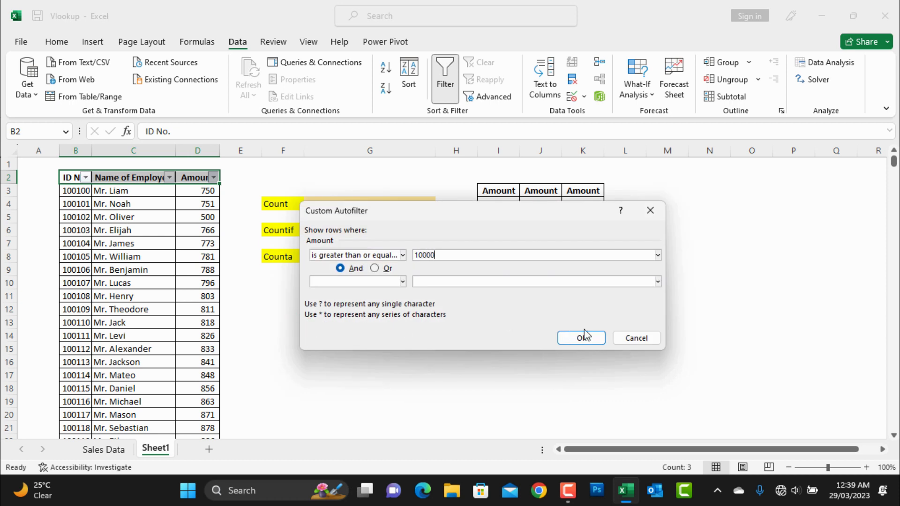
click(581, 337)
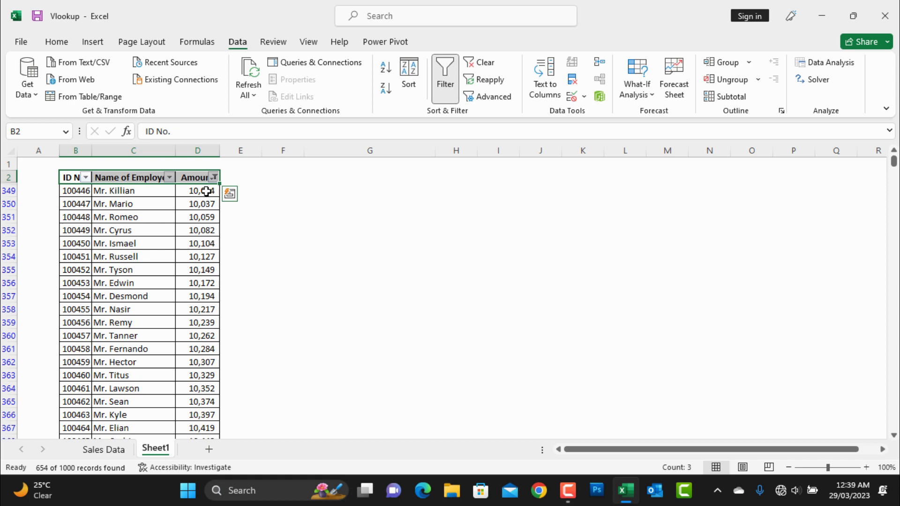
click(206, 191)
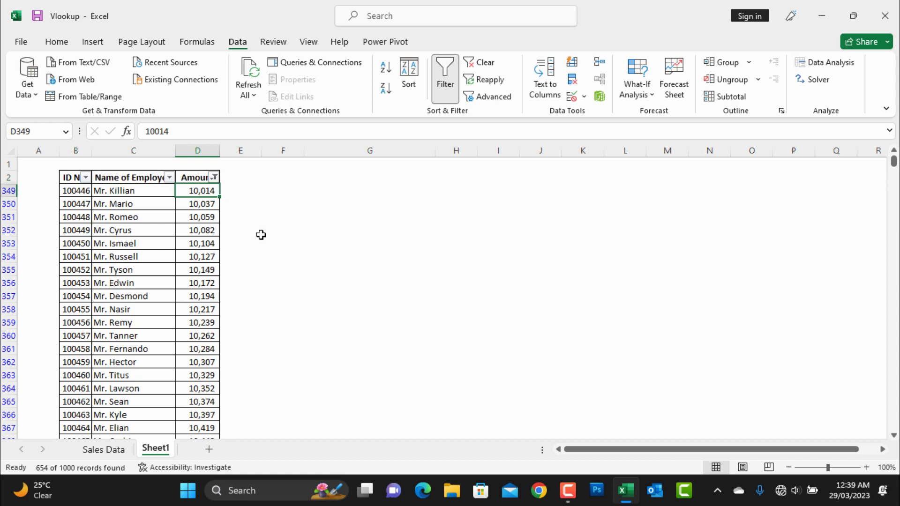
Step: Select the filtered amounts to confirm 654 rows, then clear the Amount filter
key(ctrl+shift+Down)
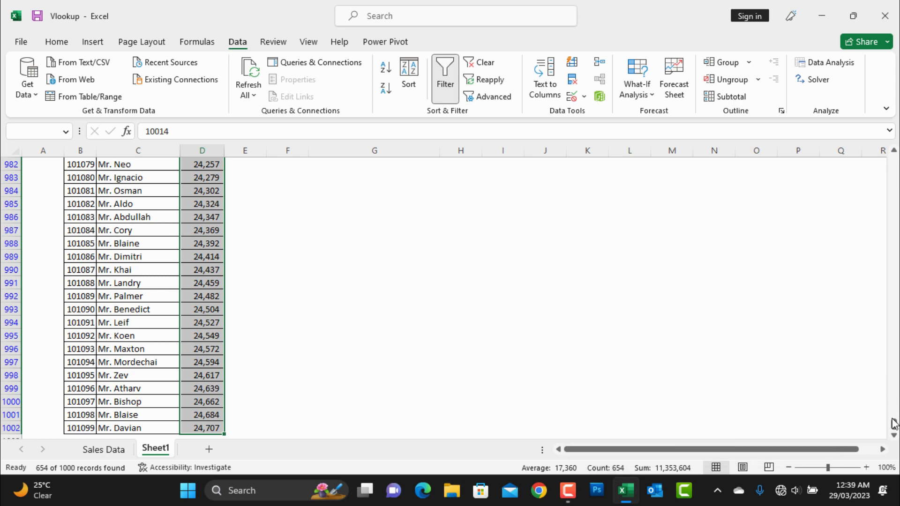
drag(892, 424, 894, 162)
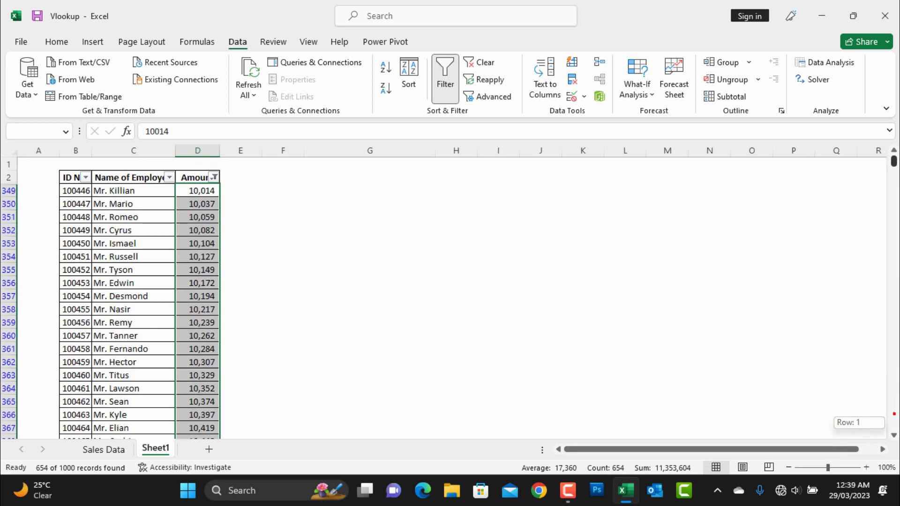
click(214, 177)
click(124, 264)
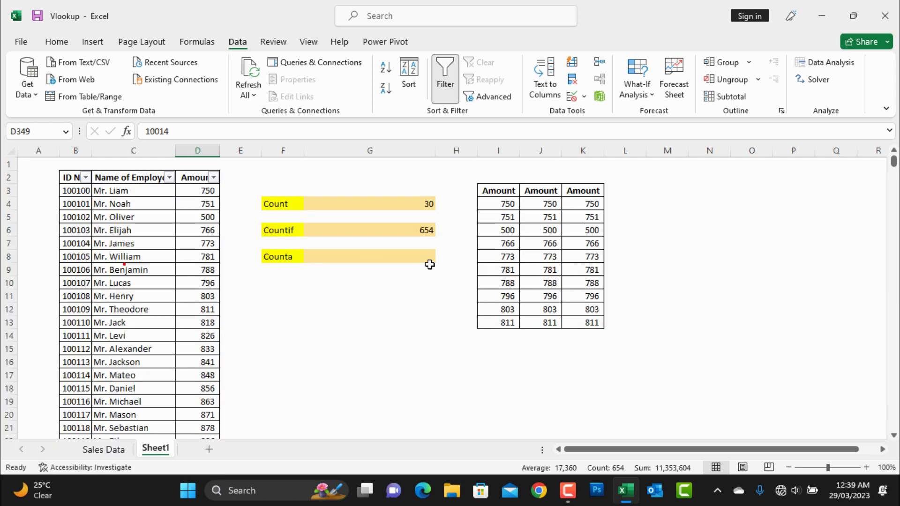
click(425, 230)
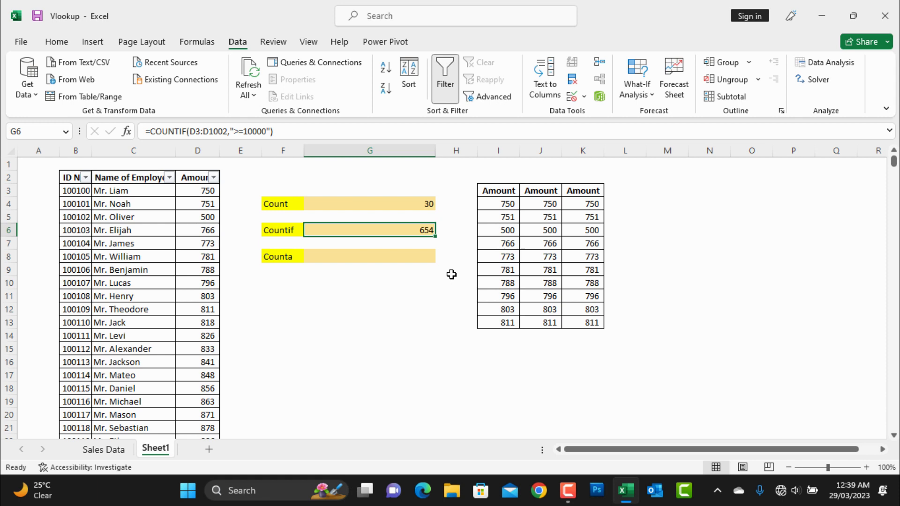
click(399, 259)
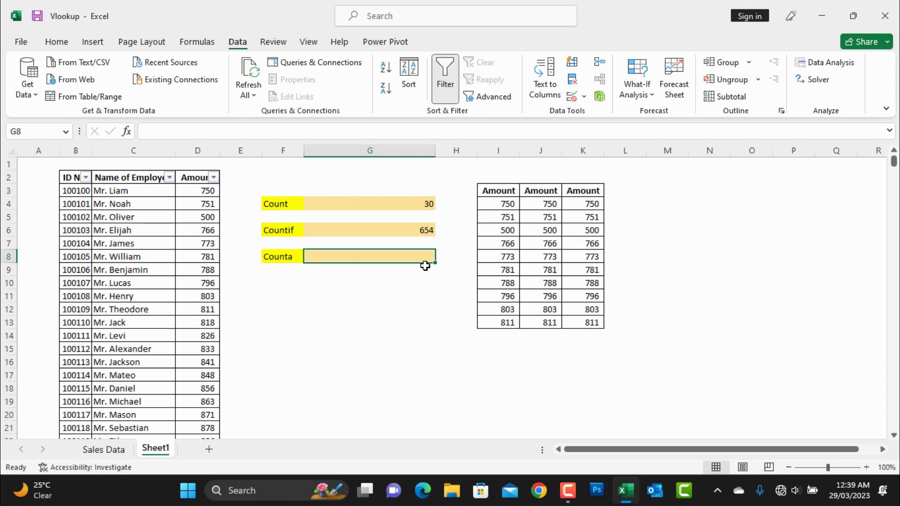
click(387, 203)
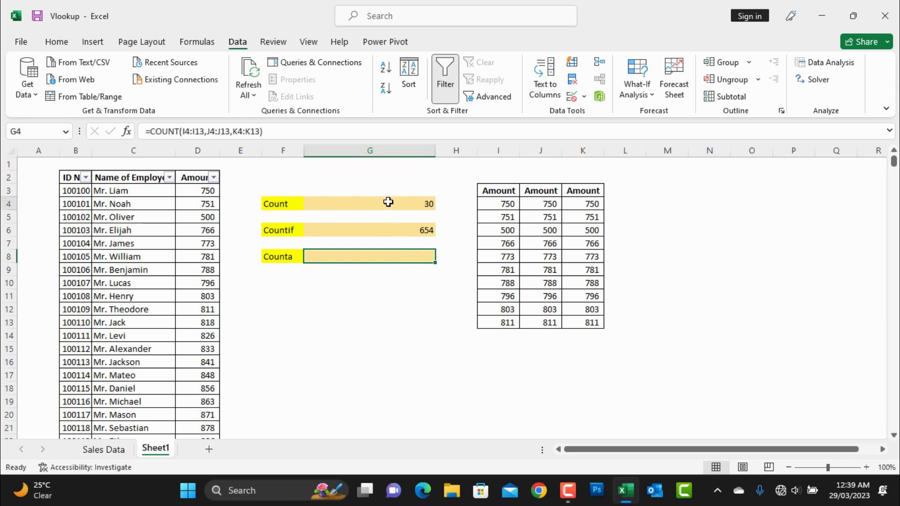
click(388, 263)
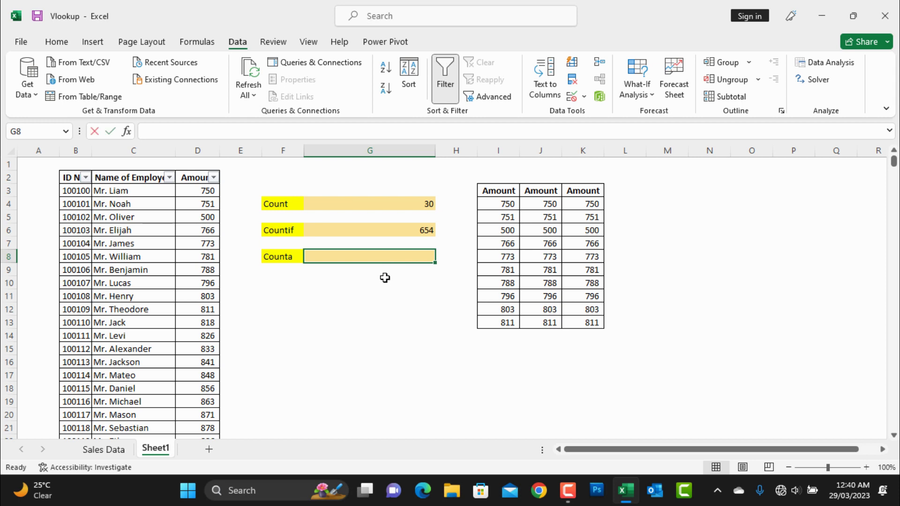
Step: Enter =COUNTA(C3:C89) in G8 over the employee names column
text(=count)
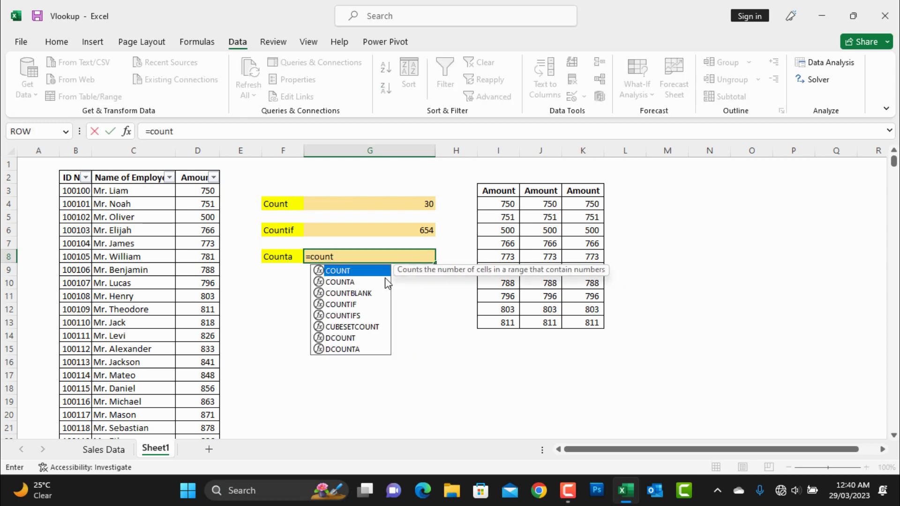
double_click(357, 282)
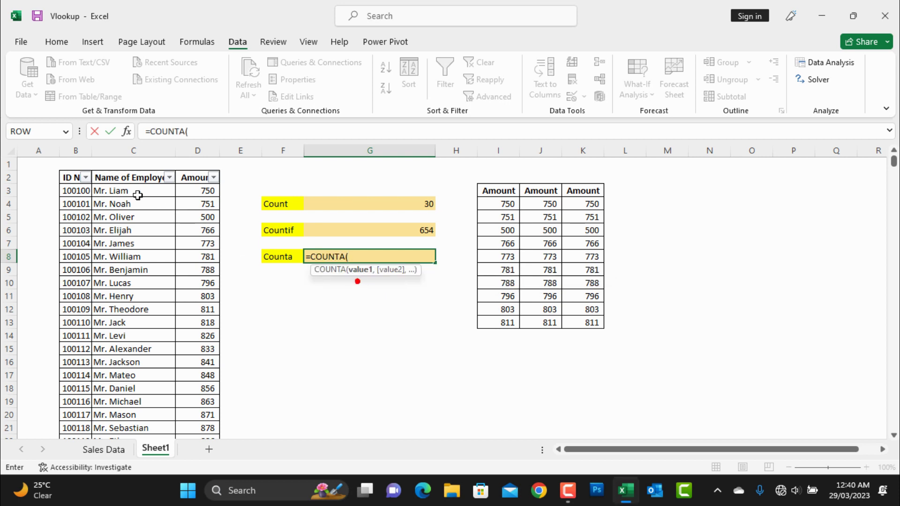
click(114, 190)
drag(114, 191, 123, 457)
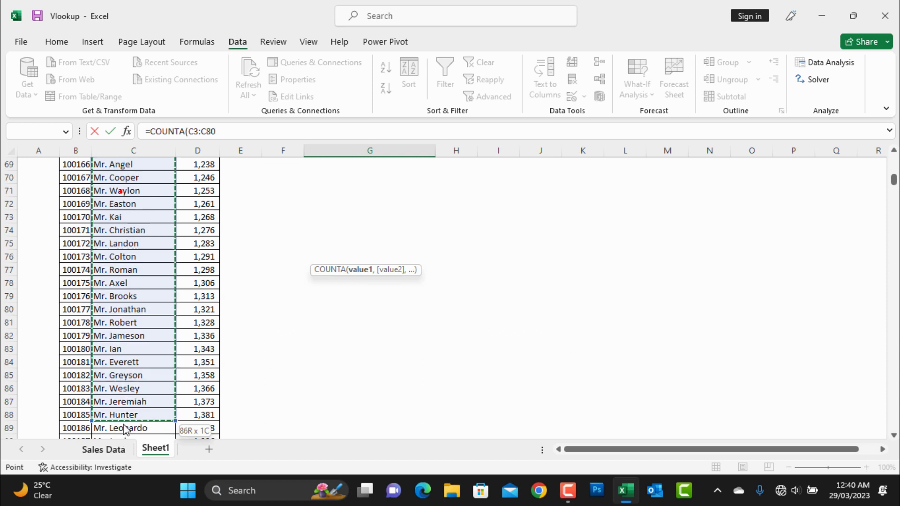
drag(123, 457, 126, 411)
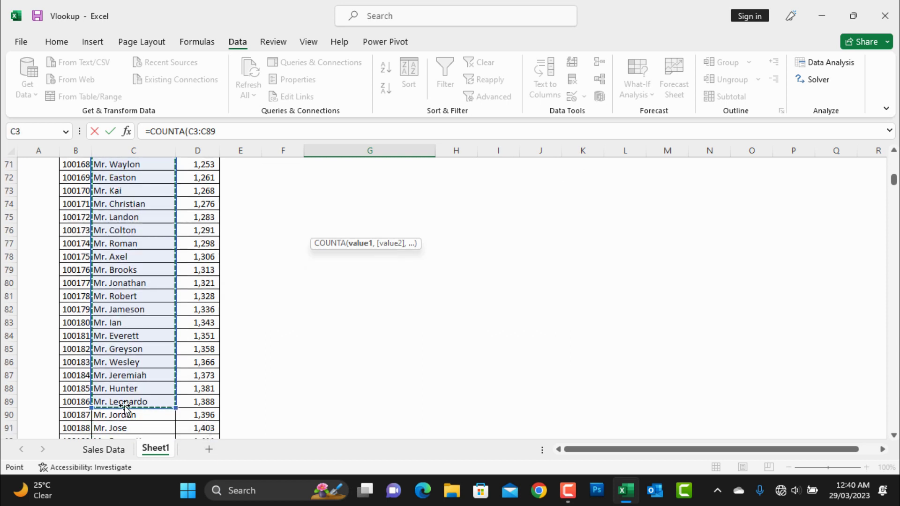
key(Return)
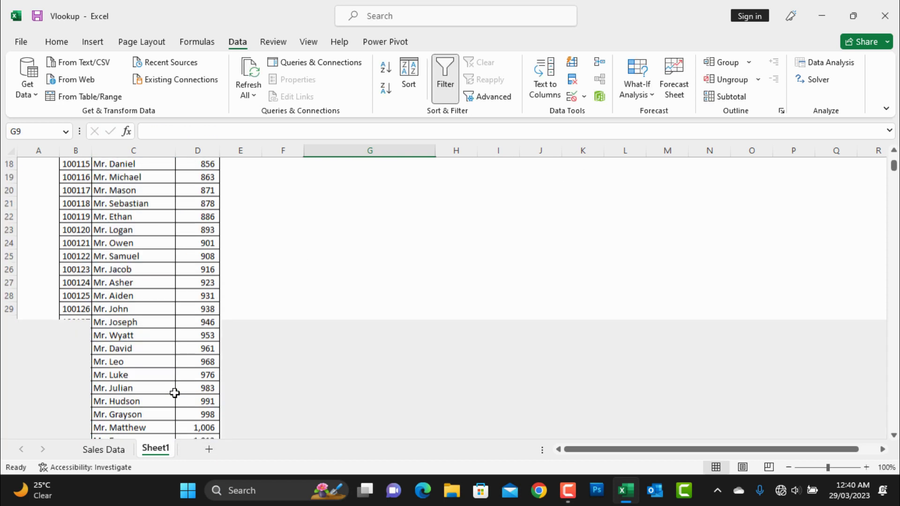
Step: Reopen the G8 formula, scroll to check the C3:C89 range, and confirm it shows 87
click(418, 255)
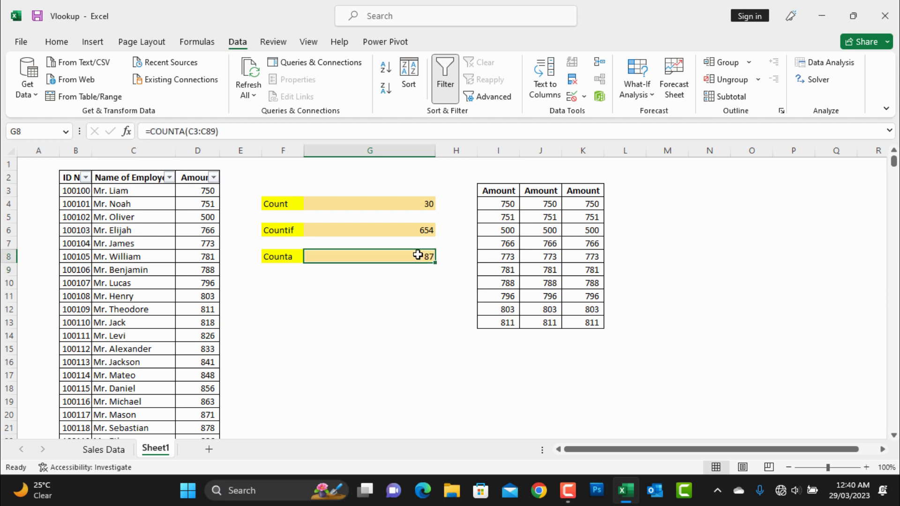
double_click(419, 254)
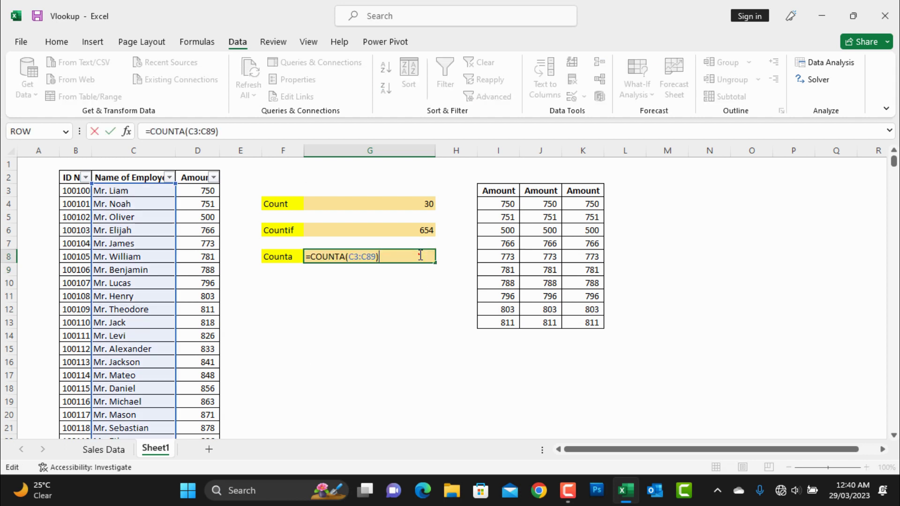
scroll(356, 282, down, 4)
scroll(281, 324, down, 5)
scroll(234, 338, down, 8)
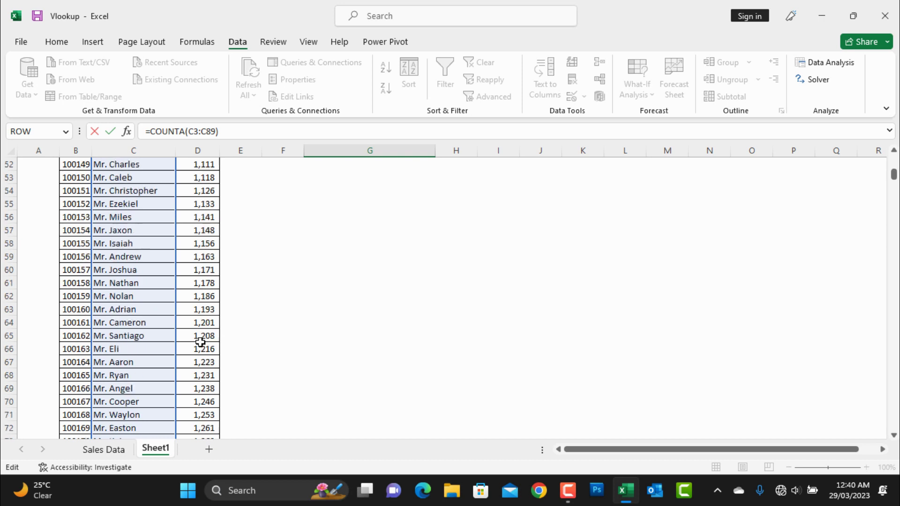
scroll(197, 345, down, 6)
scroll(190, 342, down, 8)
scroll(178, 309, up, 3)
scroll(332, 282, up, 6)
scroll(322, 282, up, 5)
scroll(322, 284, up, 13)
scroll(322, 285, up, 4)
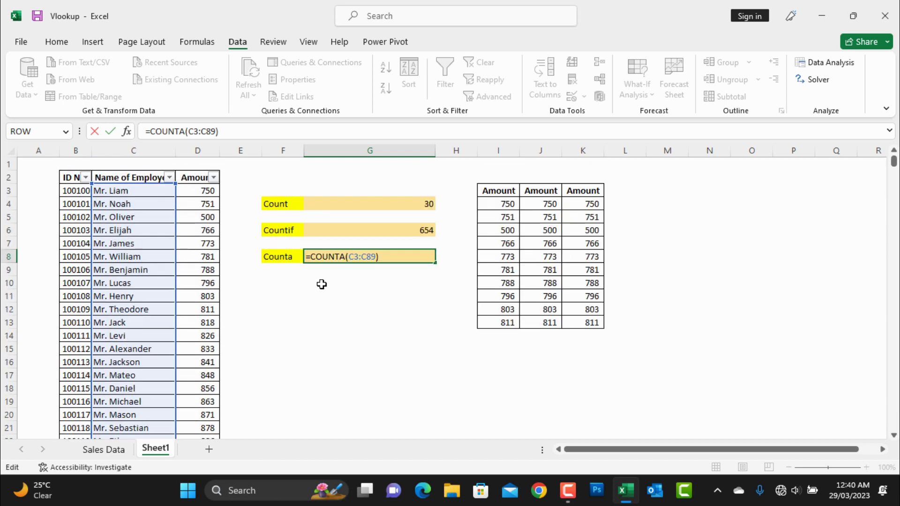
key(ctrl+Return)
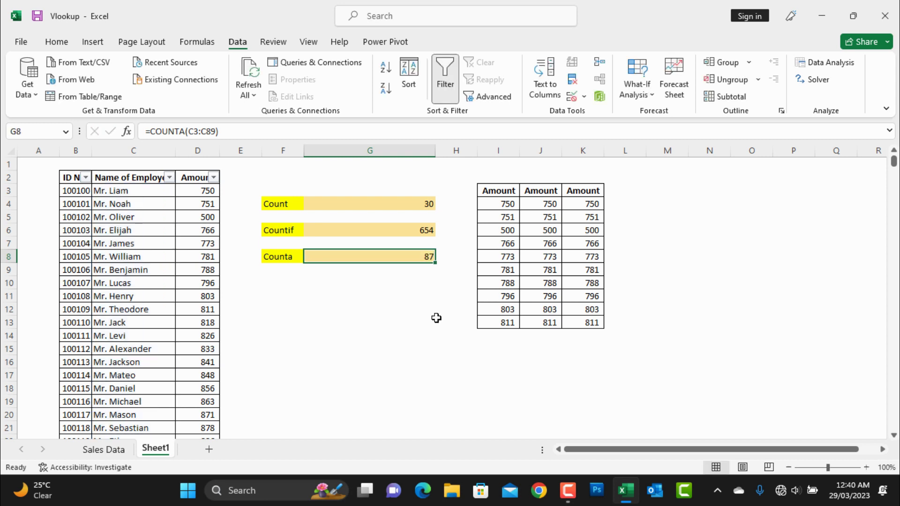
click(436, 321)
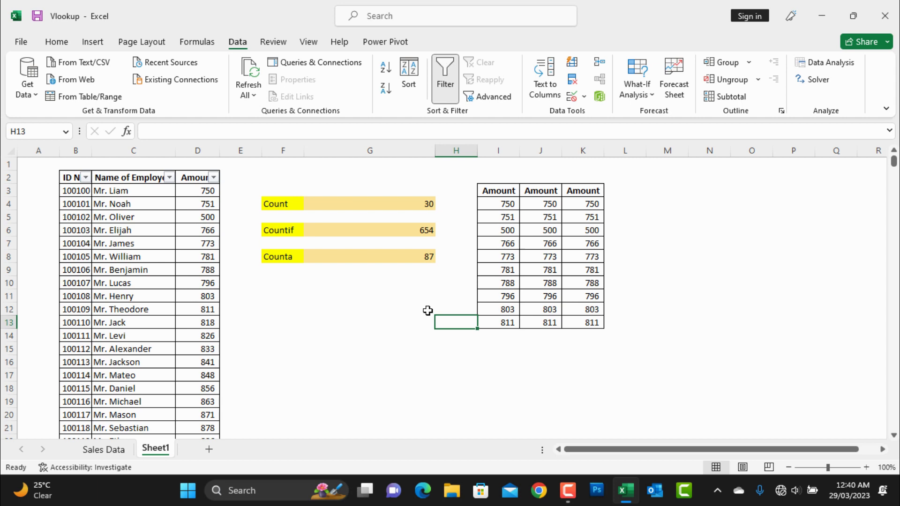
click(374, 203)
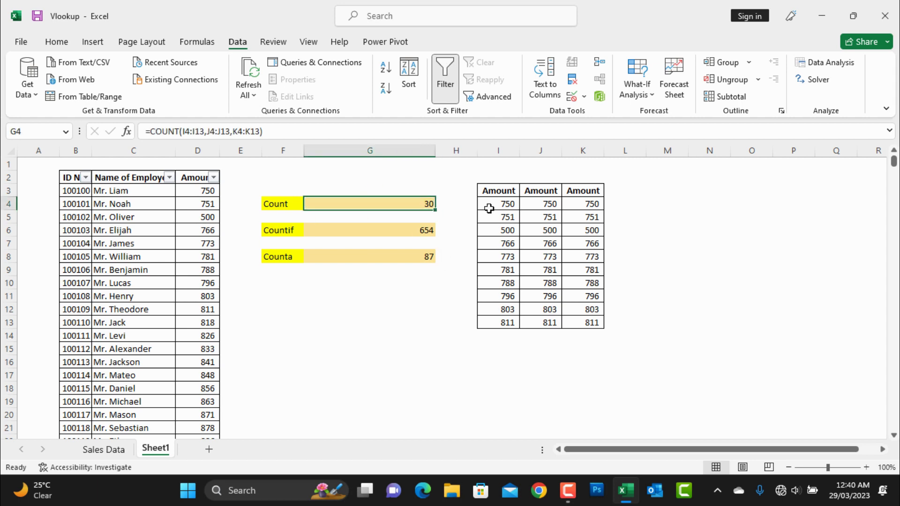
key(Down)
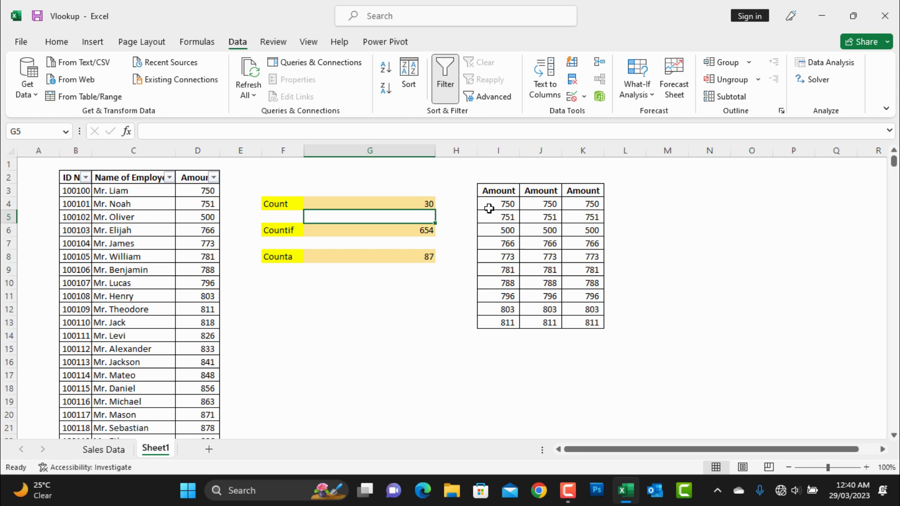
key(Down)
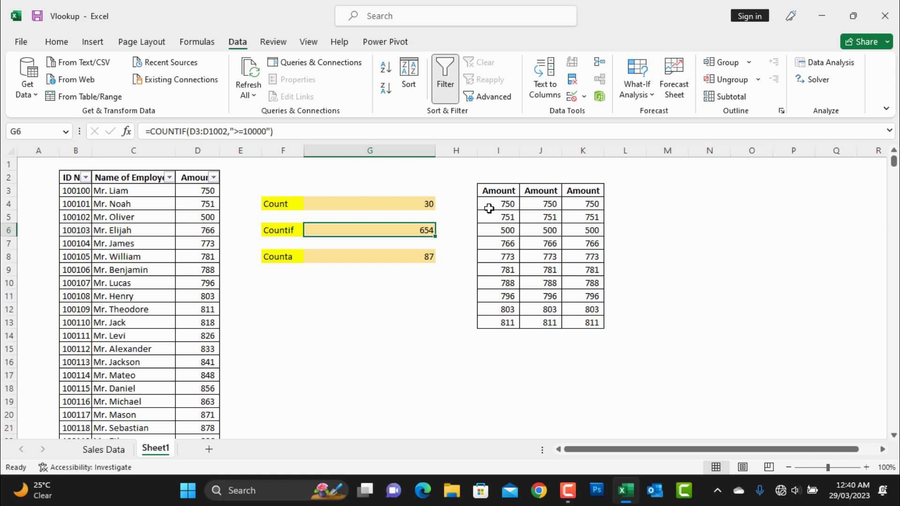
key(Down)
key(Down)
key(Down)
key(Up)
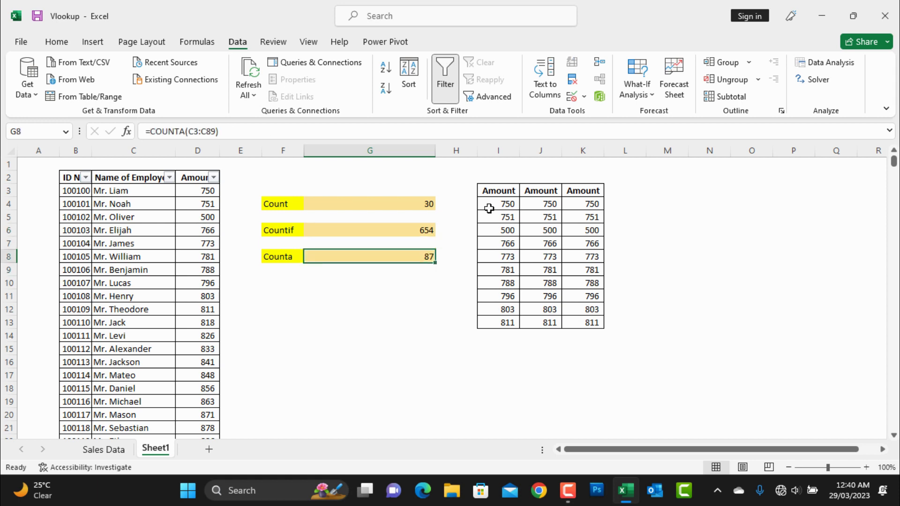